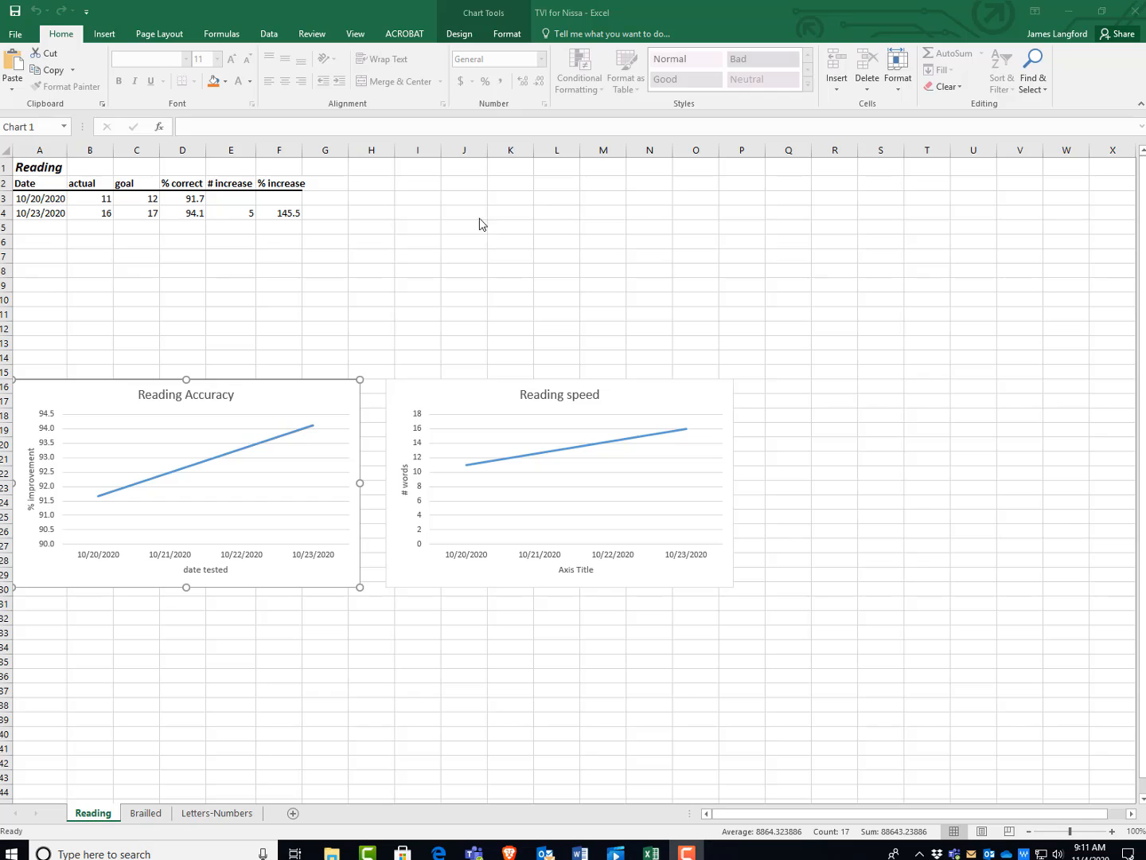
Add a new record in row 5 with date 10/25/2020, actual 20 and goal 19.
left_click(40, 227)
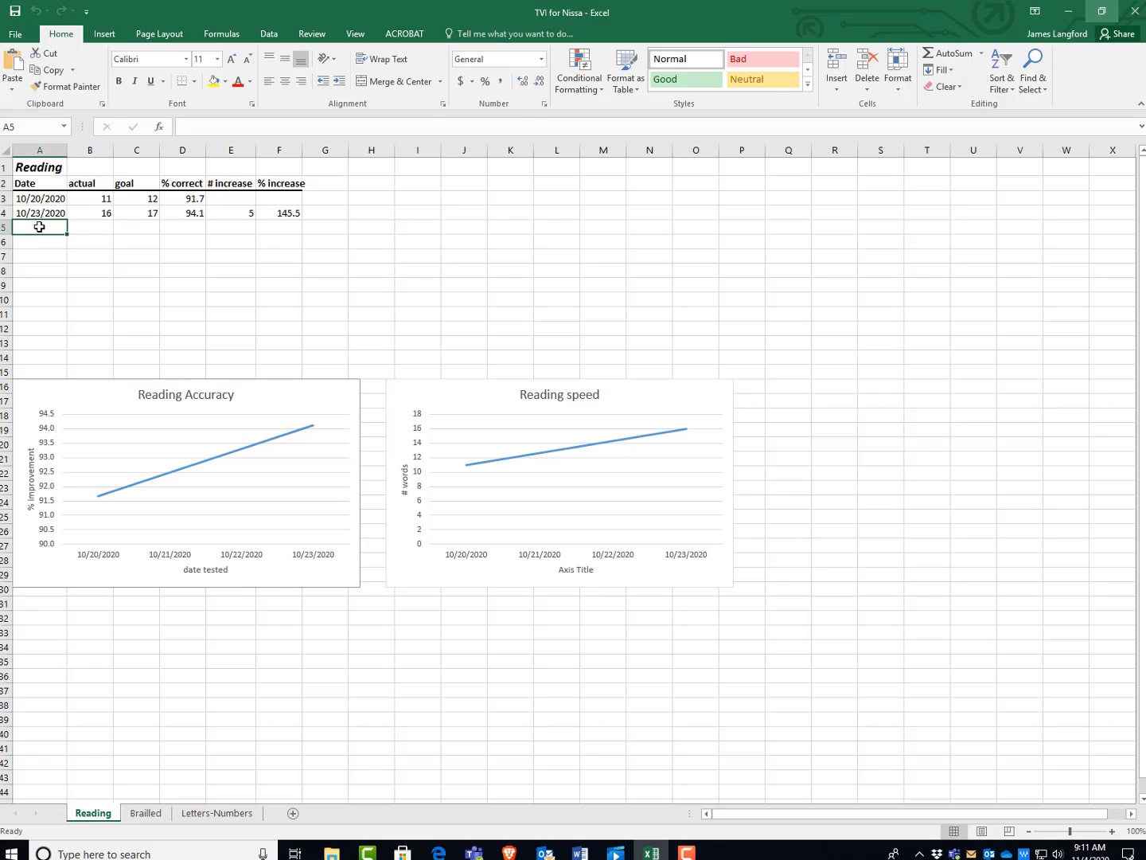
type("10/25/2020")
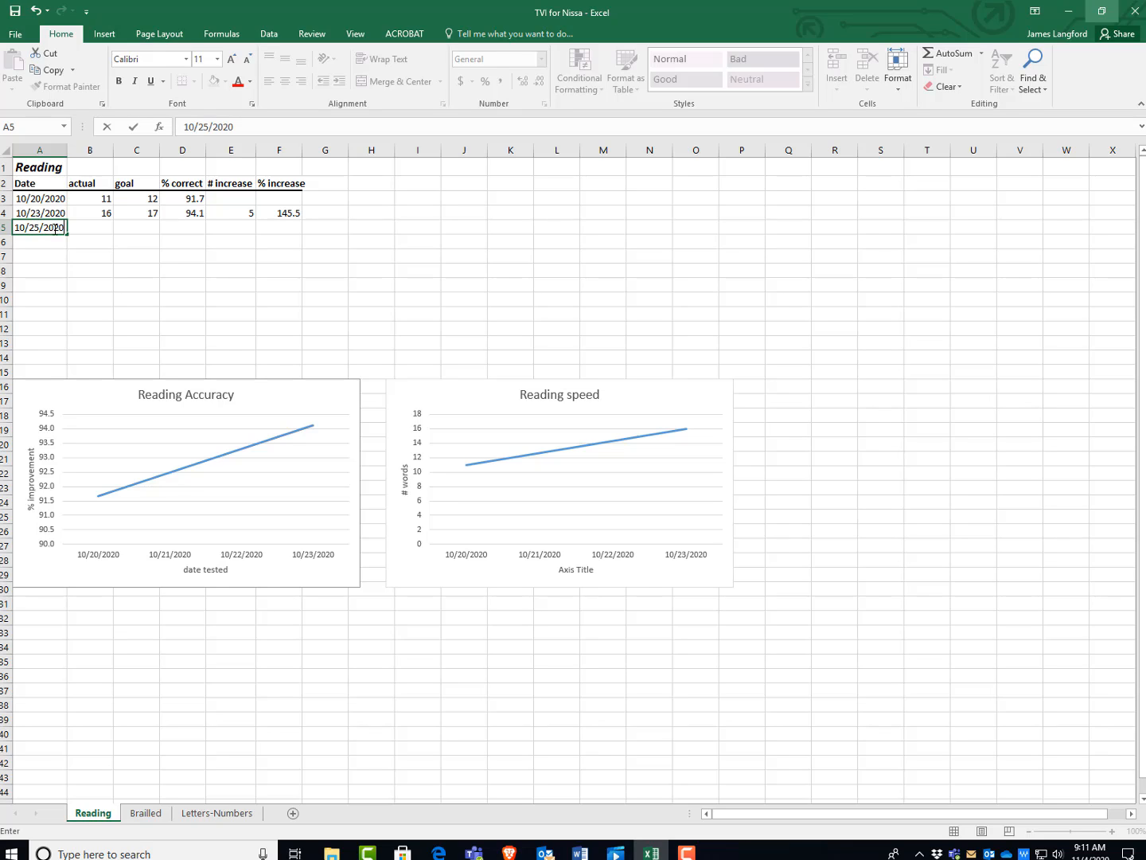
left_click(98, 227)
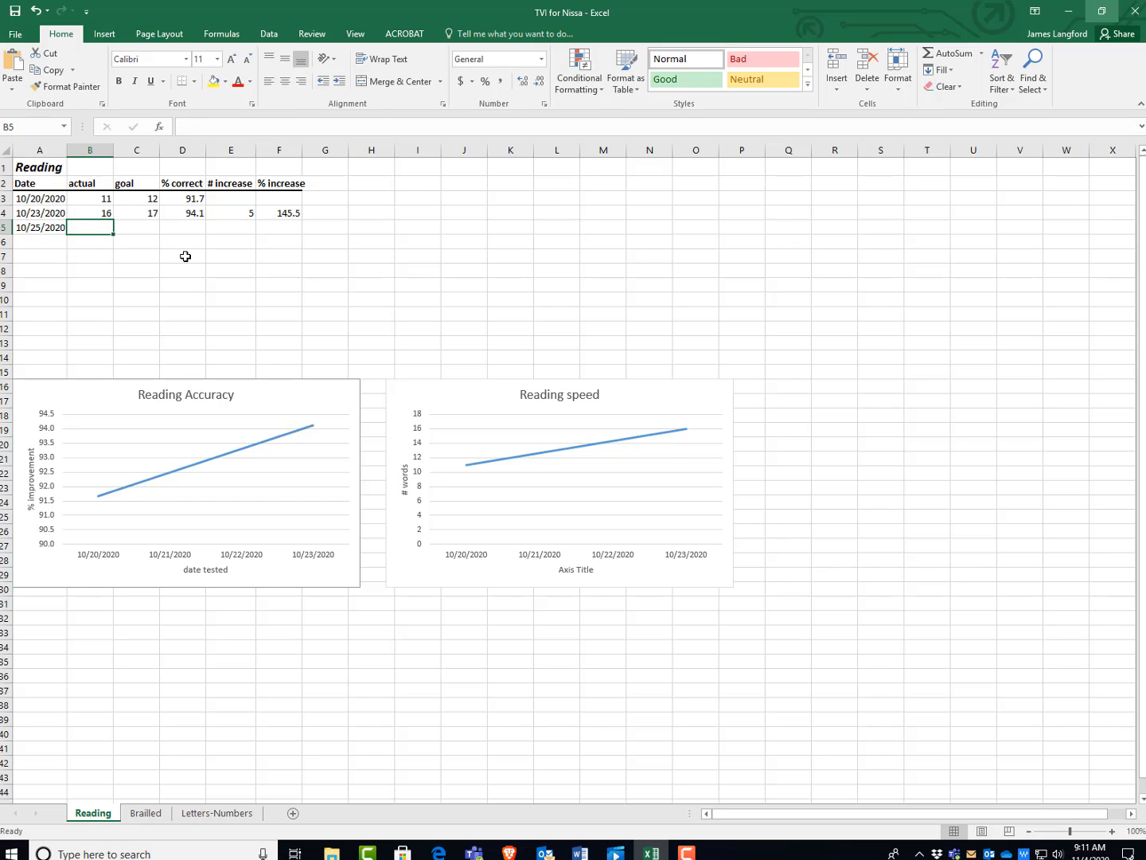
type("20")
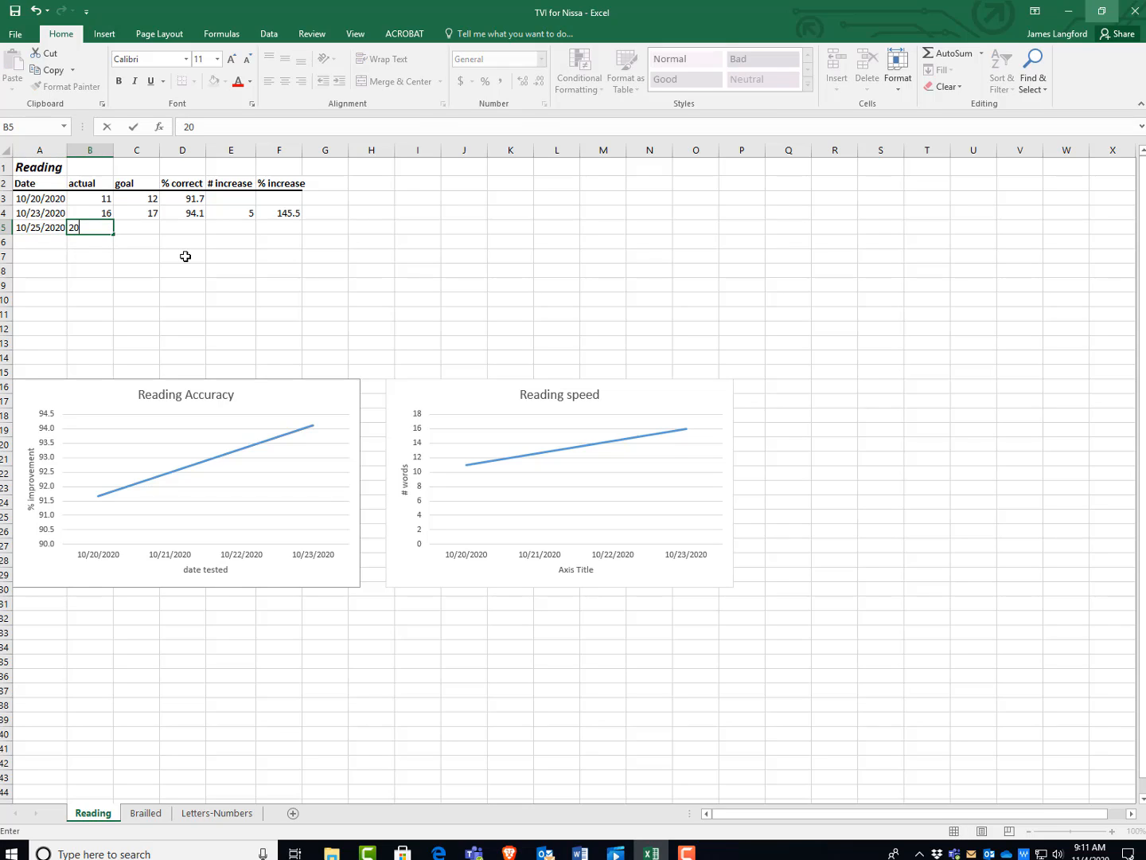
left_click(154, 227)
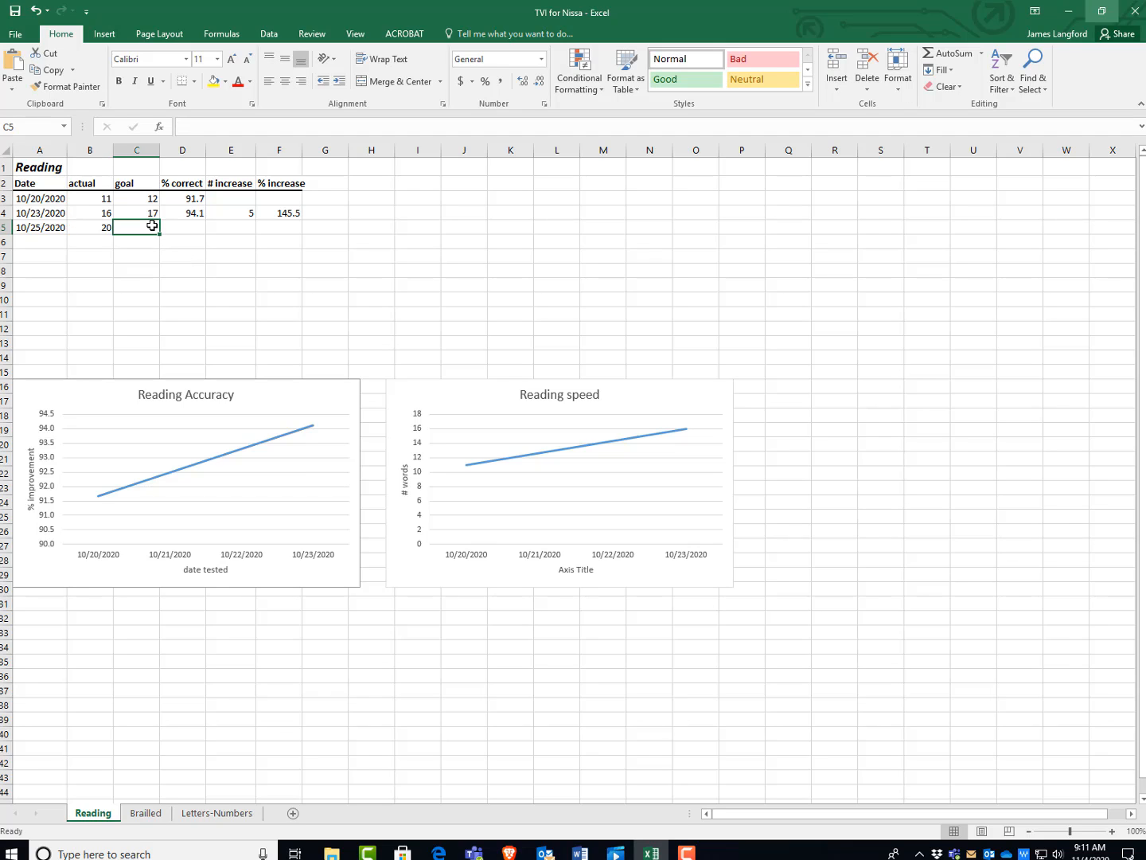
type("19")
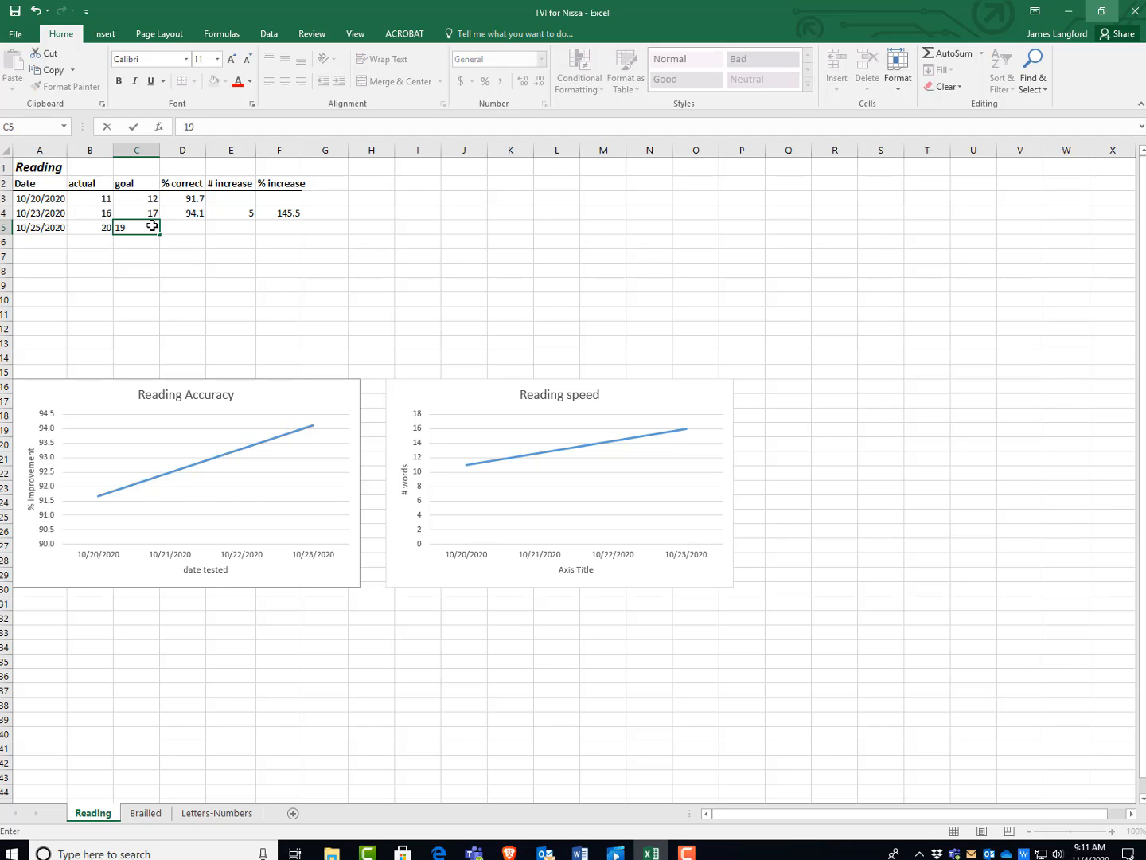
left_click(197, 254)
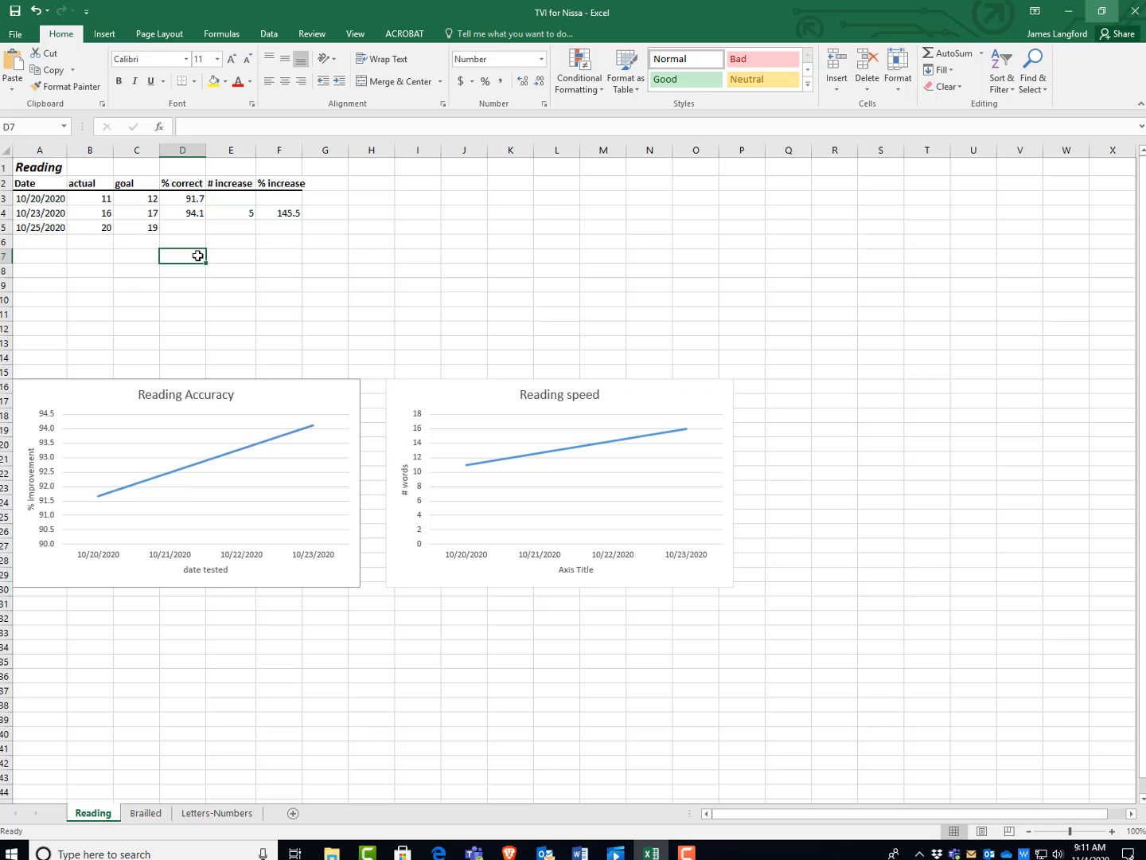
Copy the % correct formula from D4 into D5 for the new 10/25/2020 row.
left_click(245, 214)
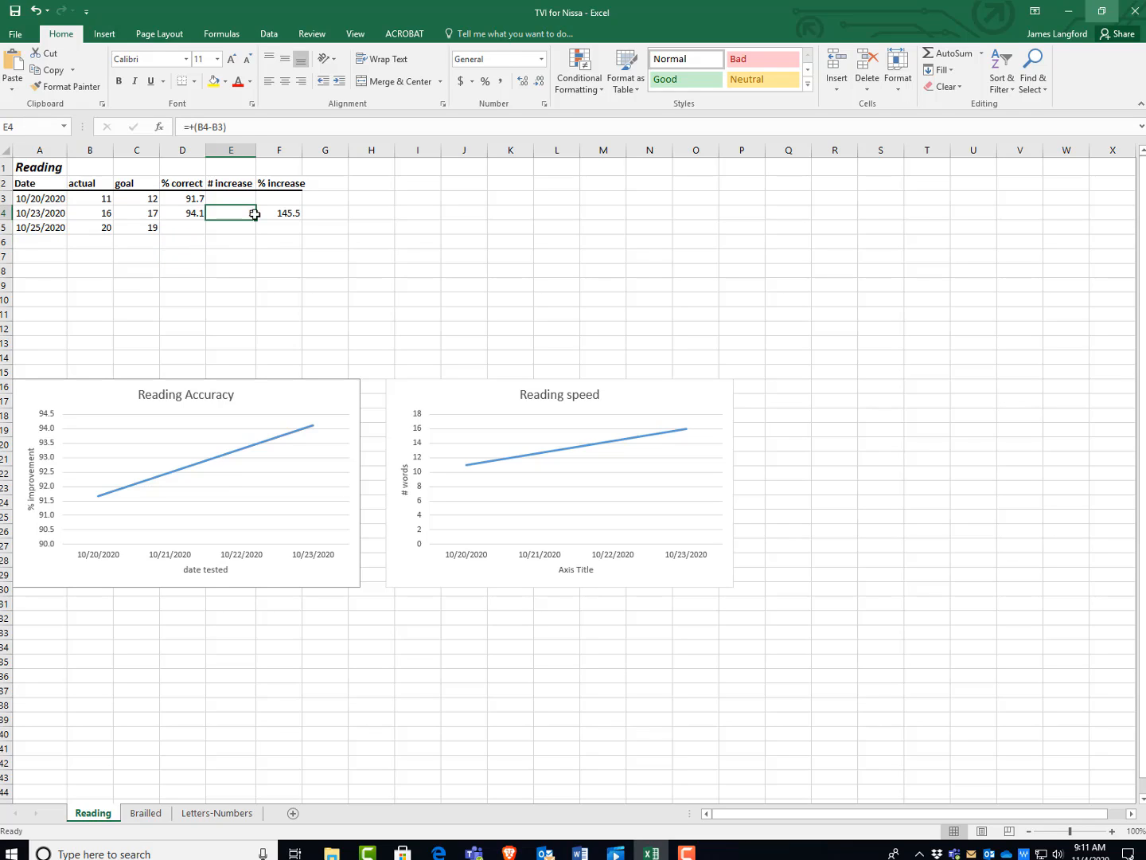
left_click(281, 212)
left_click(190, 209)
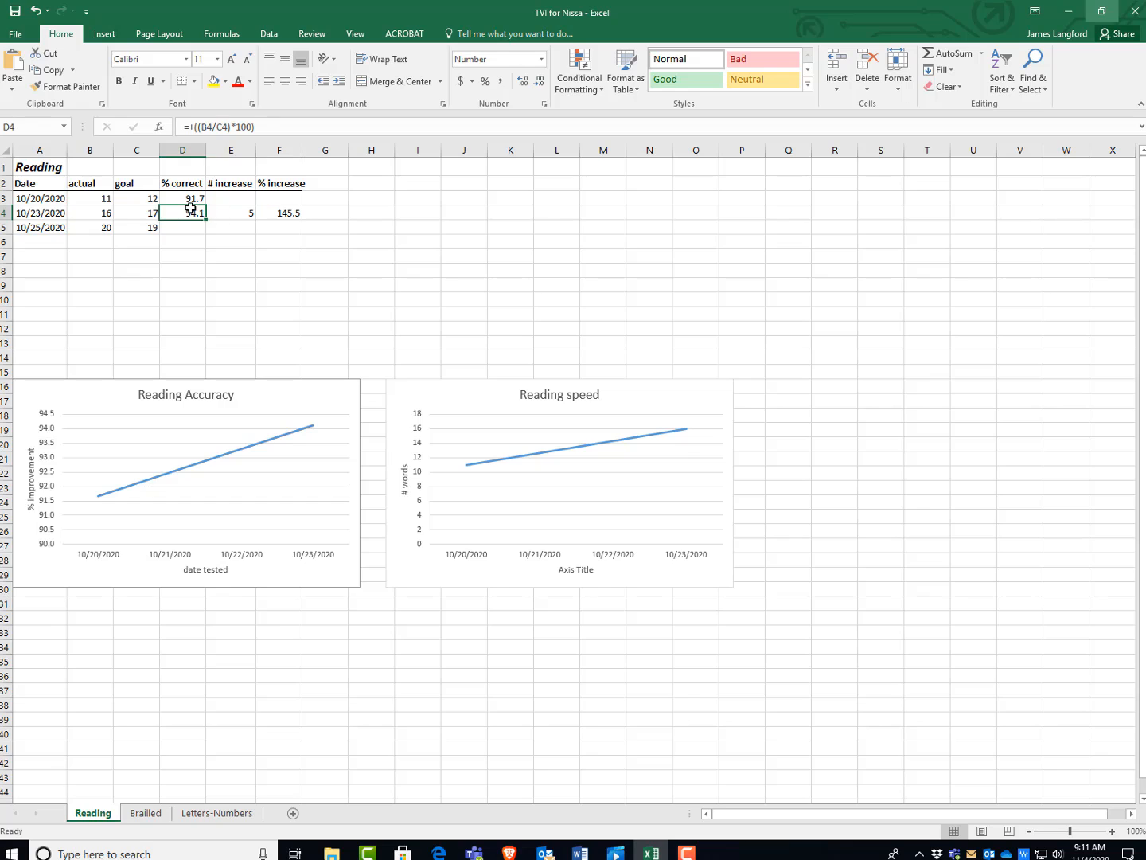
left_click(154, 211)
left_click(165, 196)
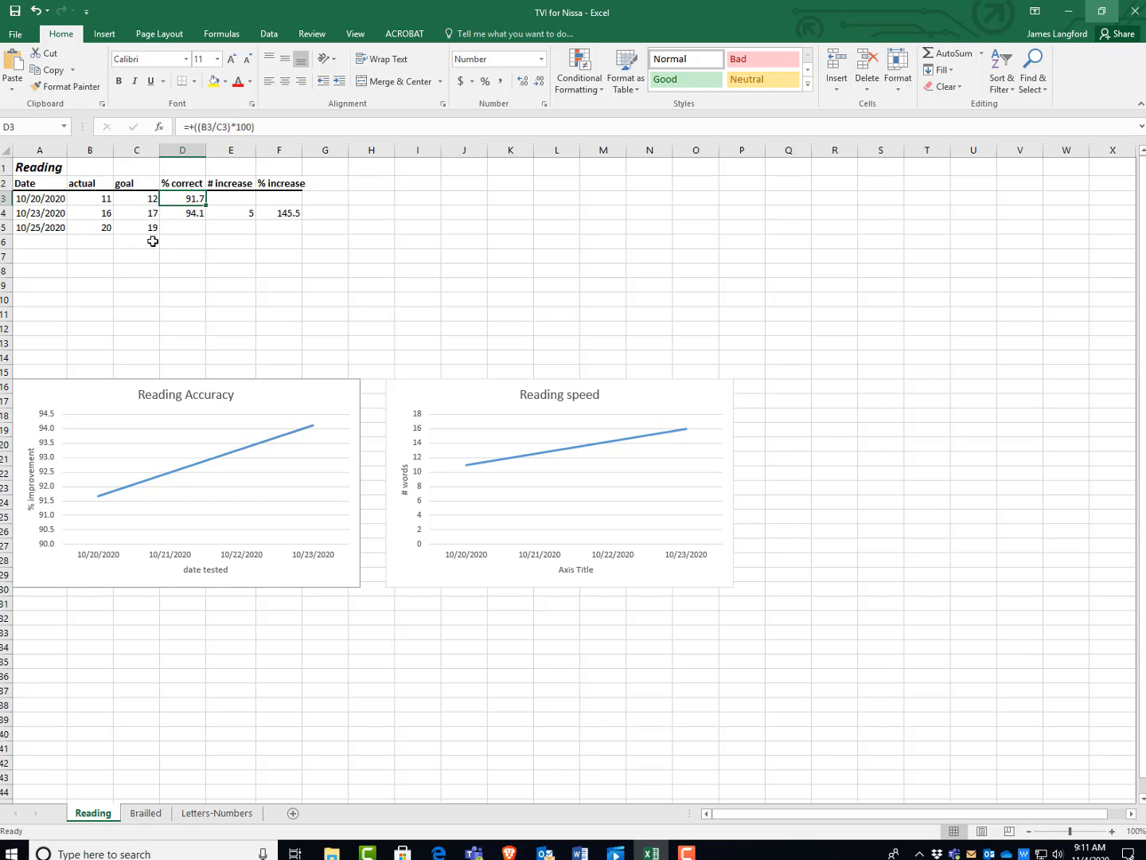
left_click(189, 213)
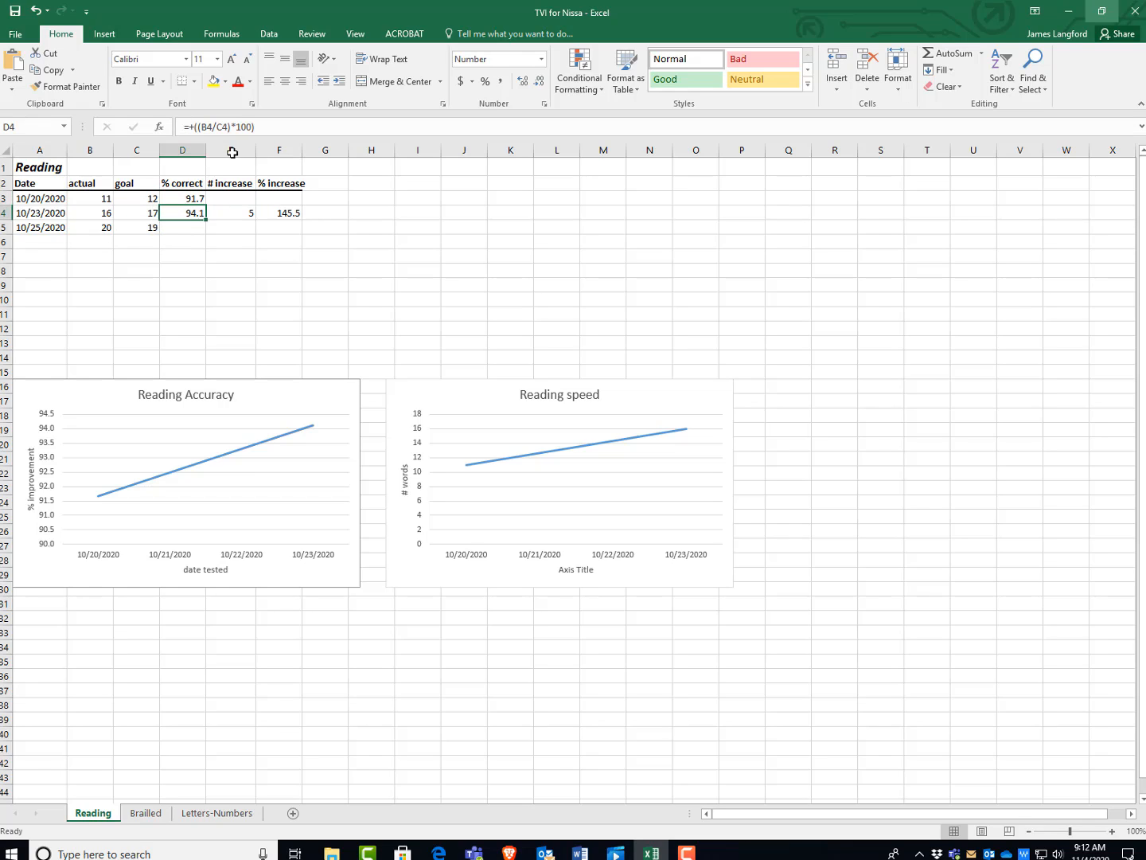
right_click(193, 213)
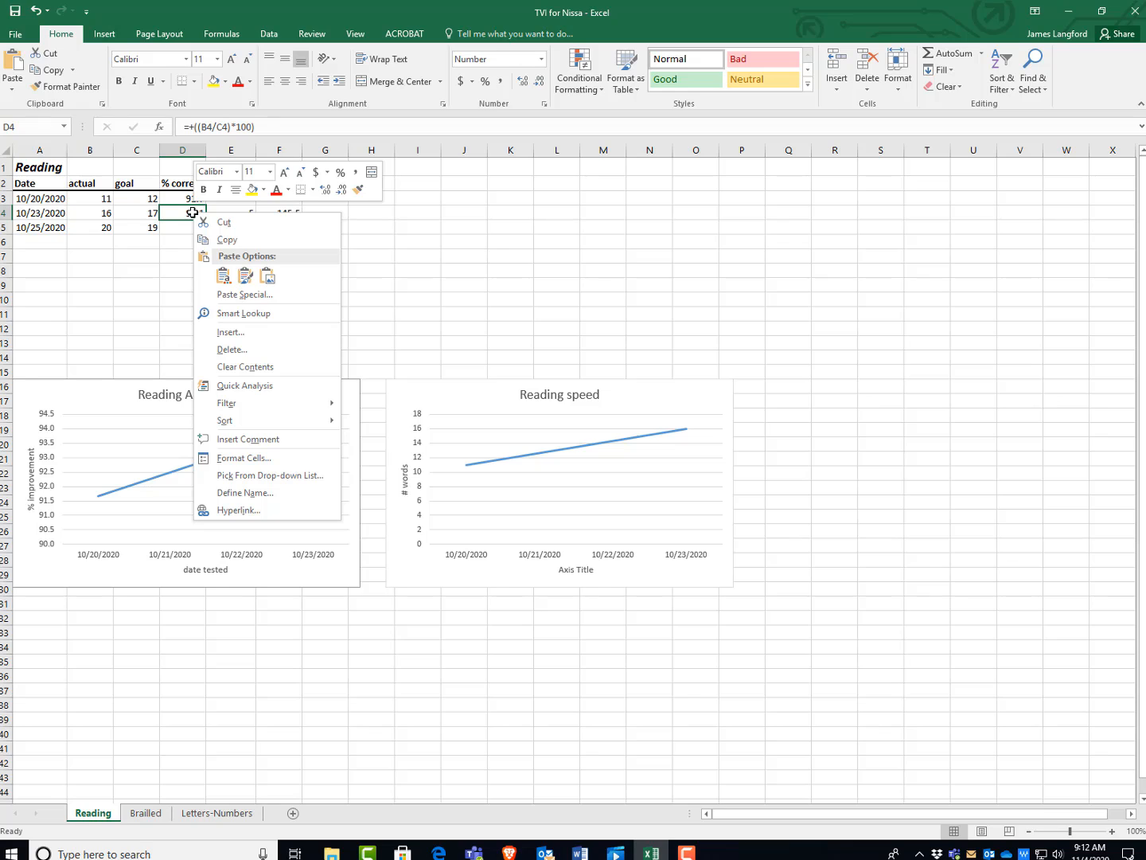
left_click(231, 241)
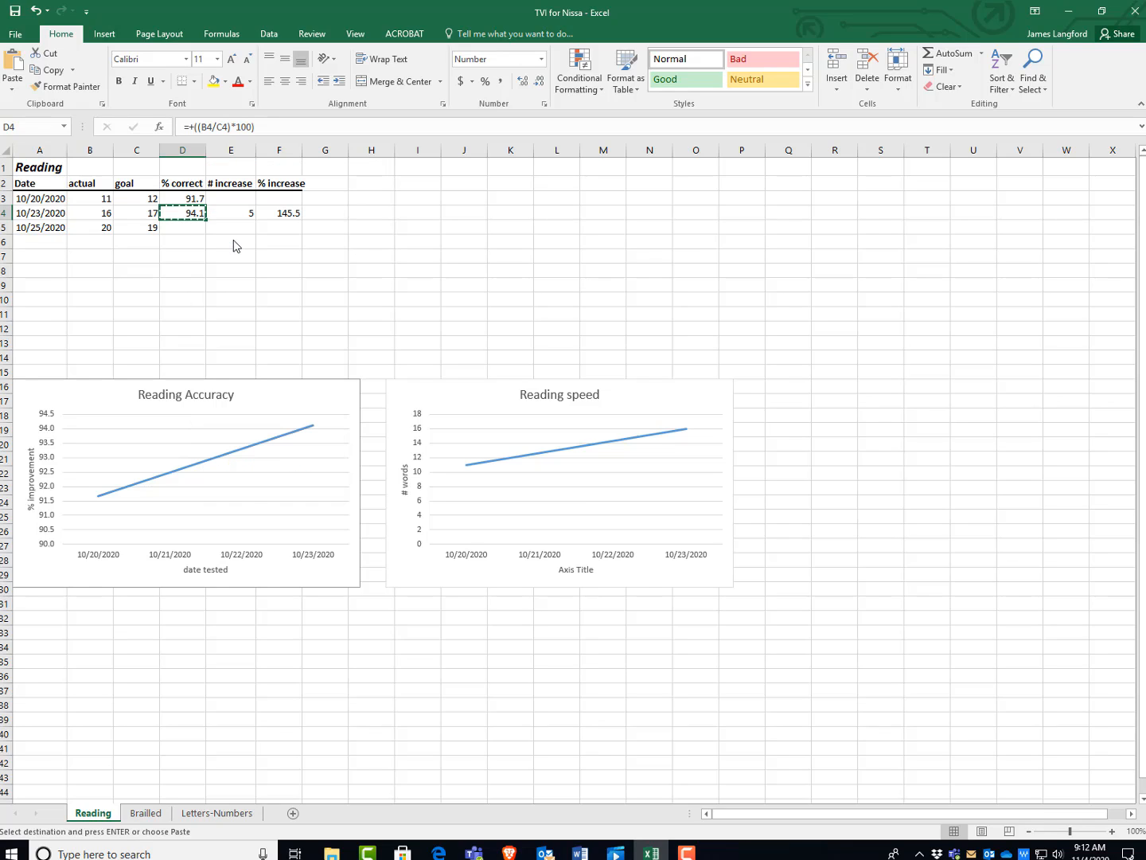
left_click(186, 228)
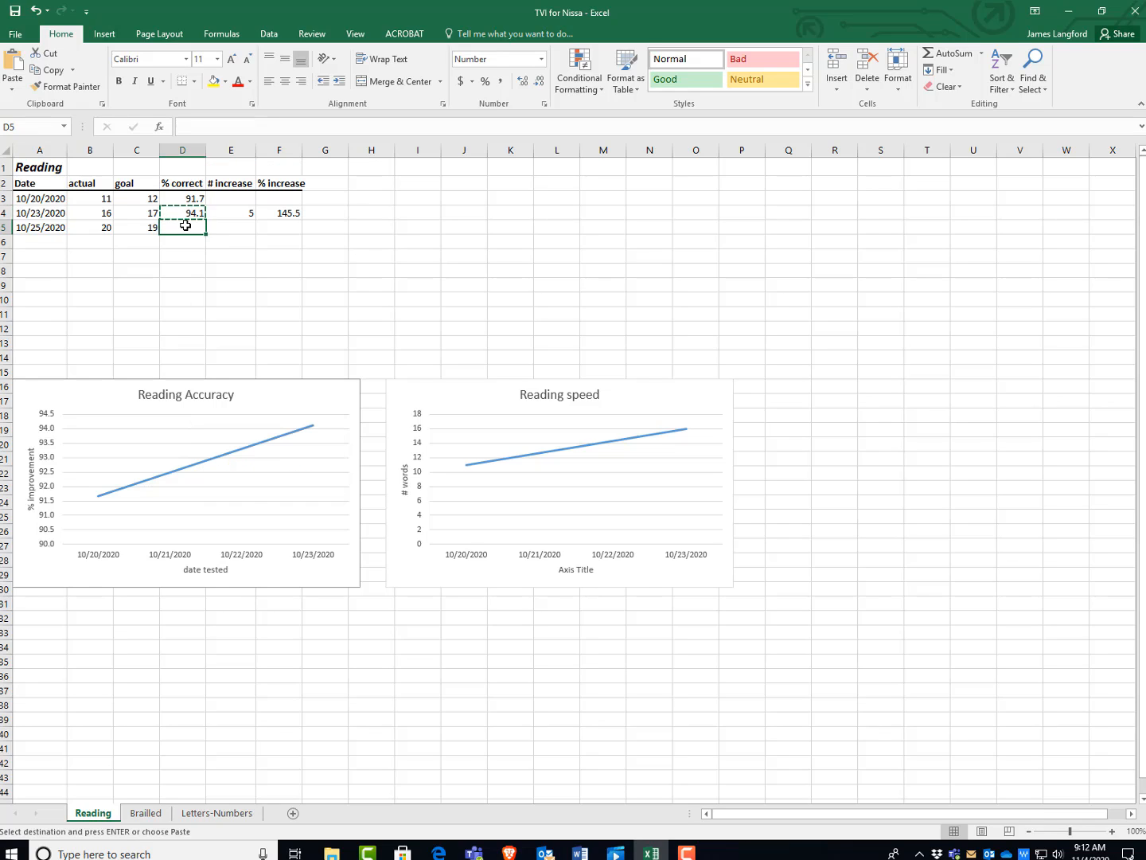
right_click(187, 228)
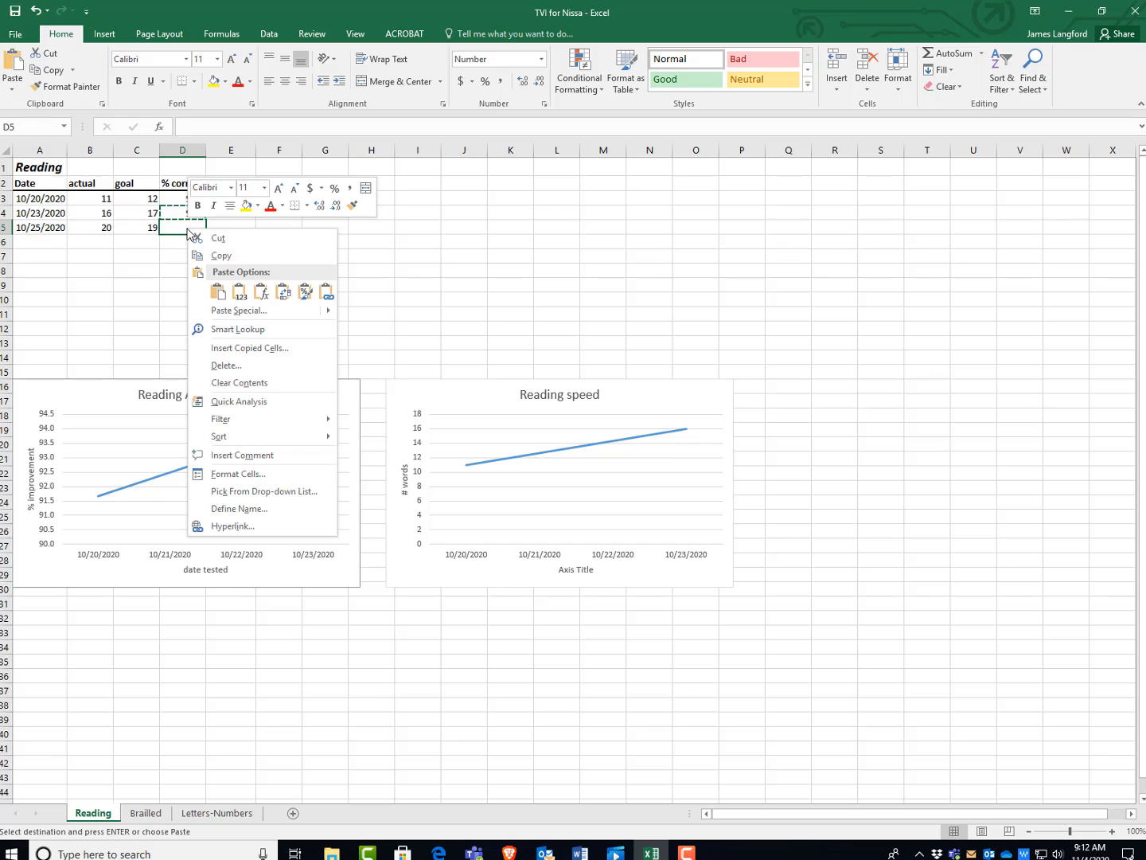
left_click(222, 290)
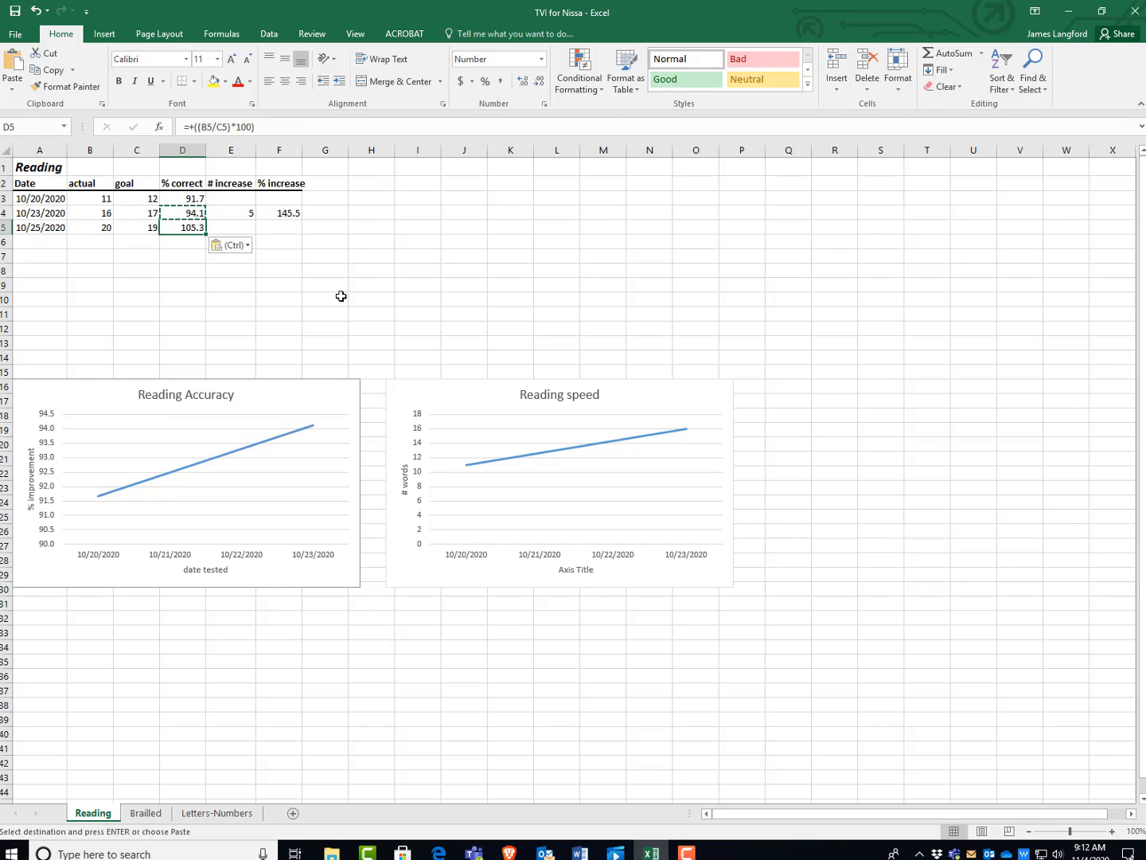
left_click(389, 284)
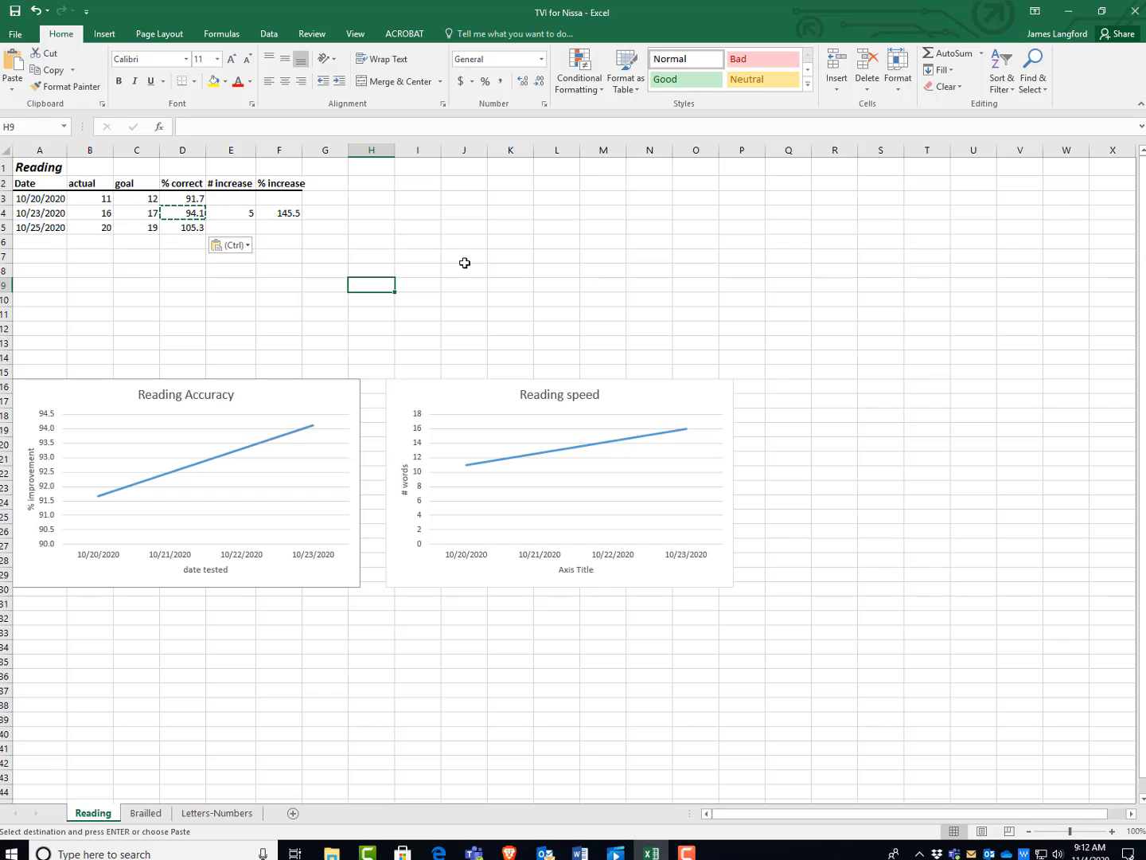
Correct the 10/25/2020 row by setting its actual value to 19 and its goal to 20.
left_click(104, 229)
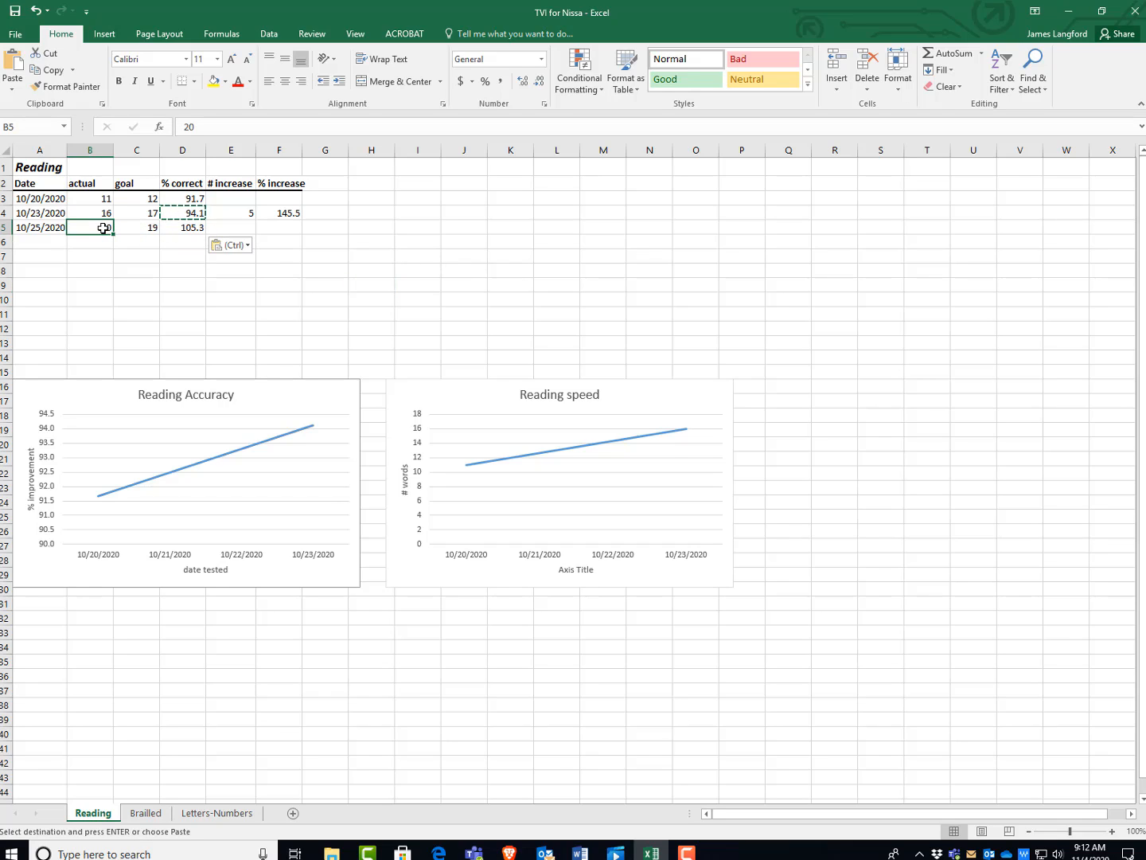
type("19")
left_click(149, 231)
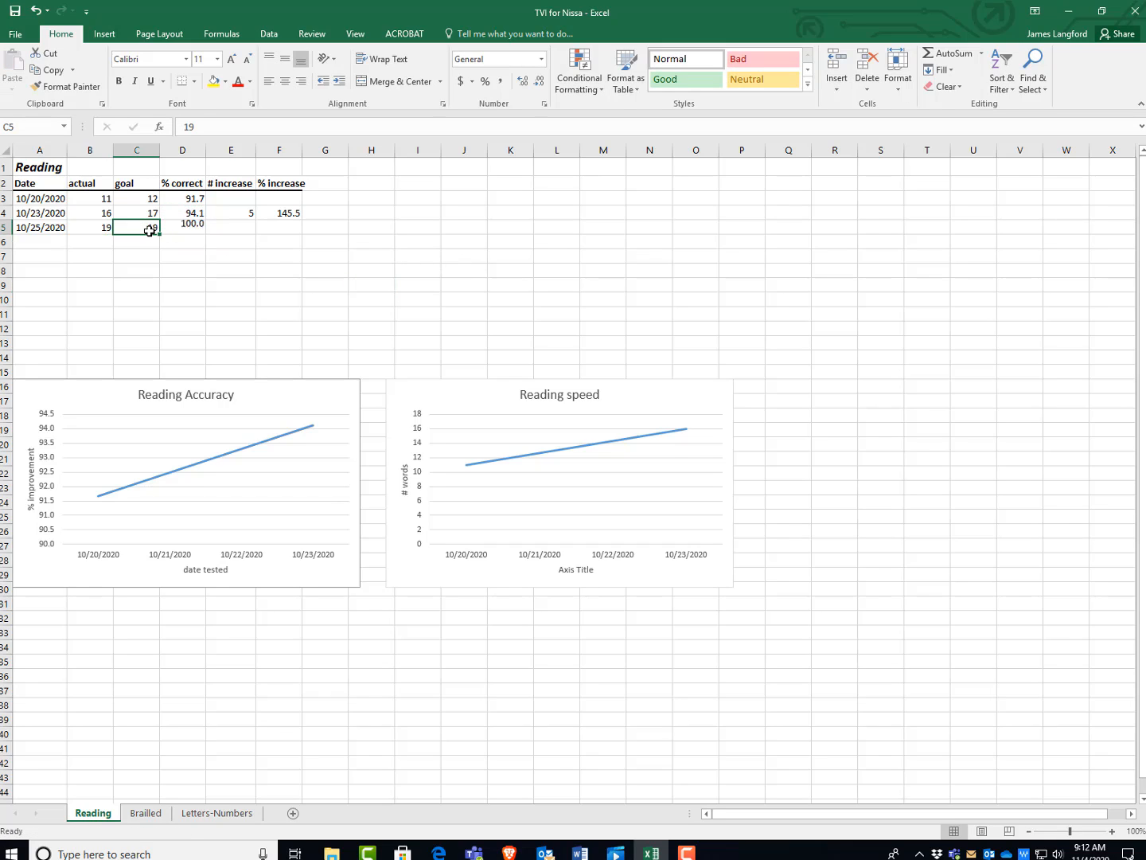
type("20")
left_click(199, 285)
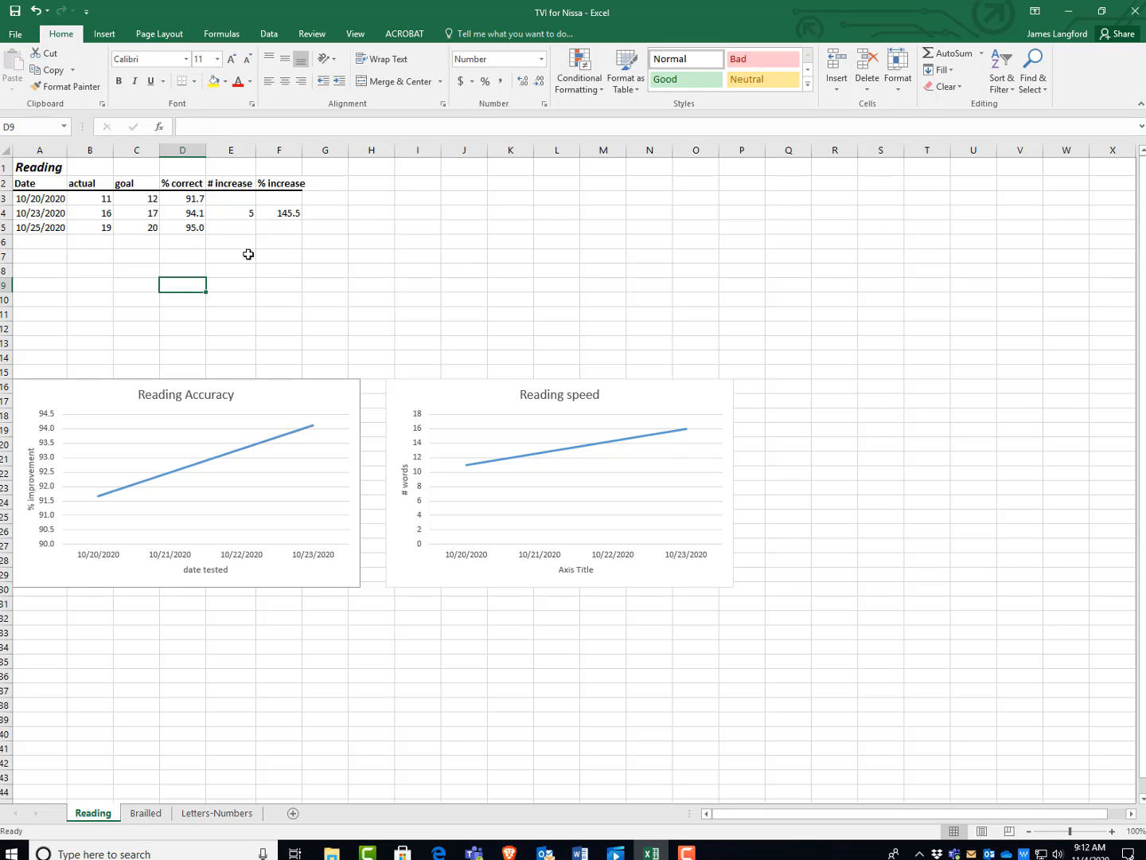
Copy the # increase formula from E4 into E5.
left_click(248, 213)
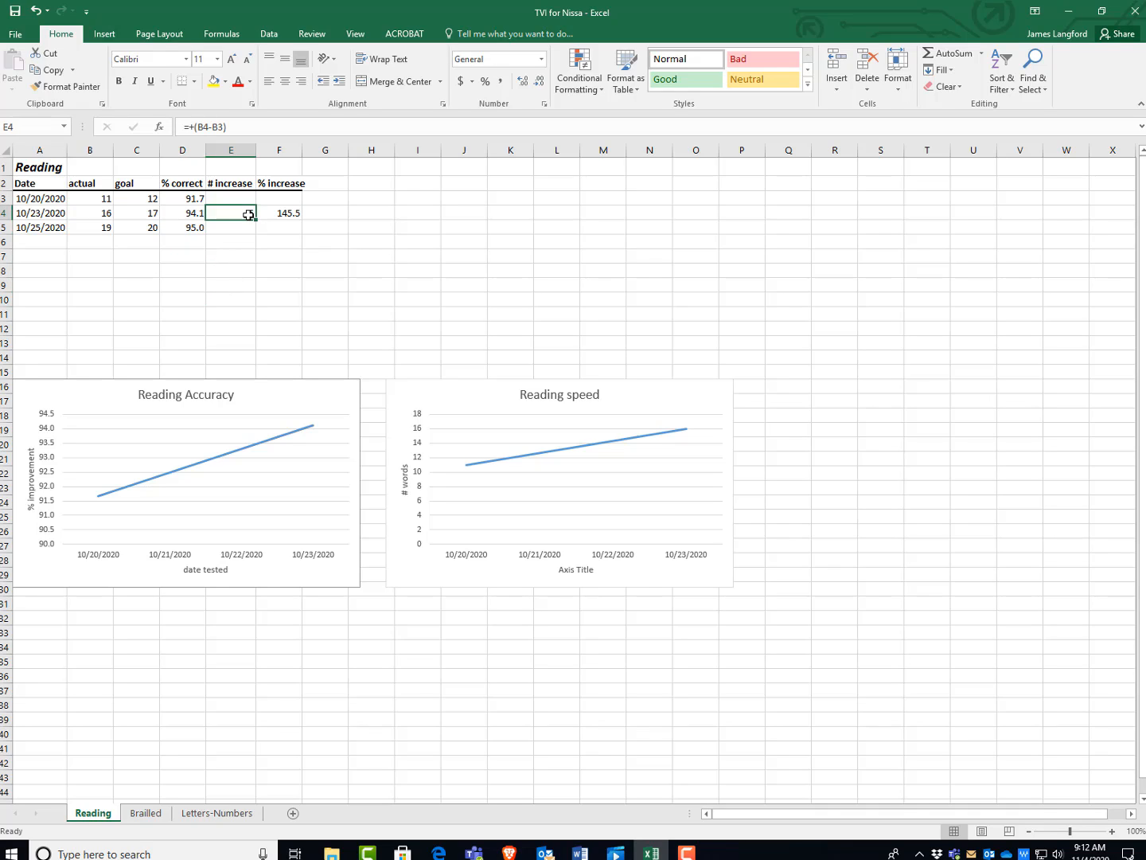
key("ctrl+c")
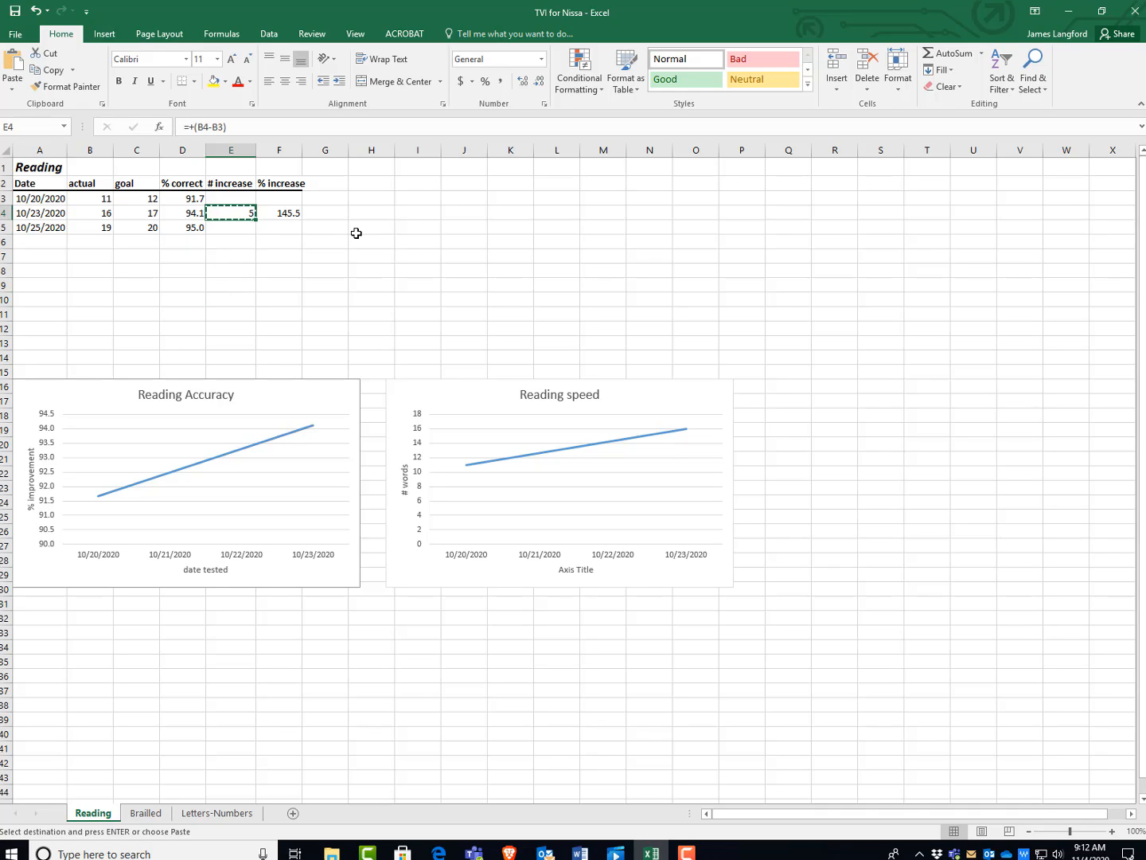
left_click(240, 230)
key("ctrl+v")
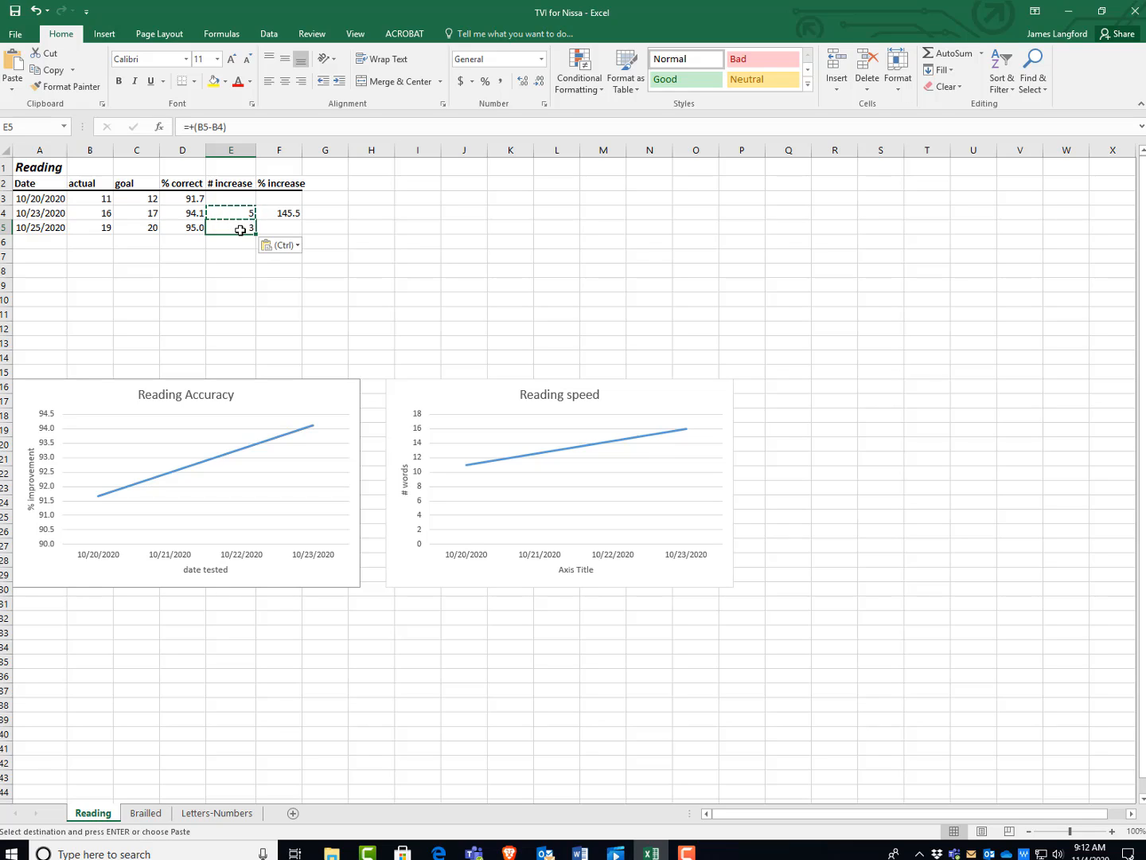
Copy the % increase formula from F4 into F5 and clear the copy selection.
left_click(294, 212)
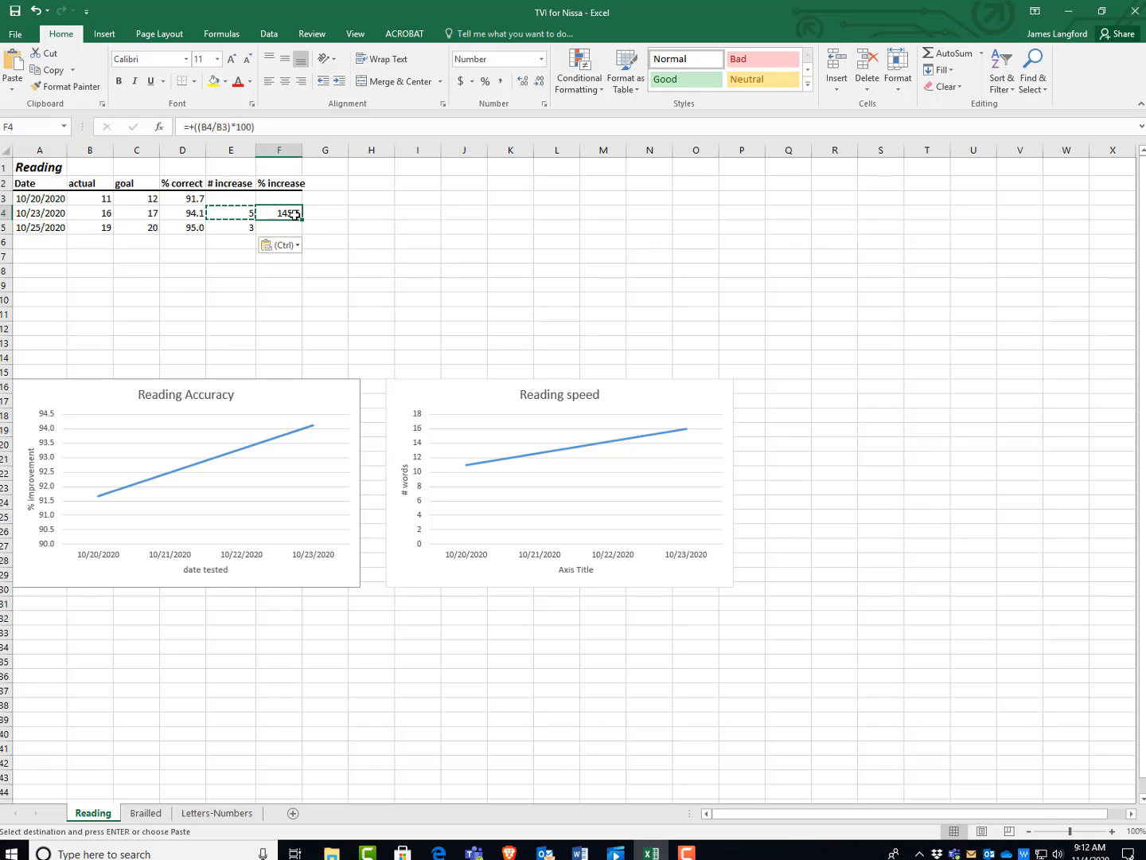
key("ctrl+c")
left_click(293, 227)
key("ctrl+v")
left_click(368, 259)
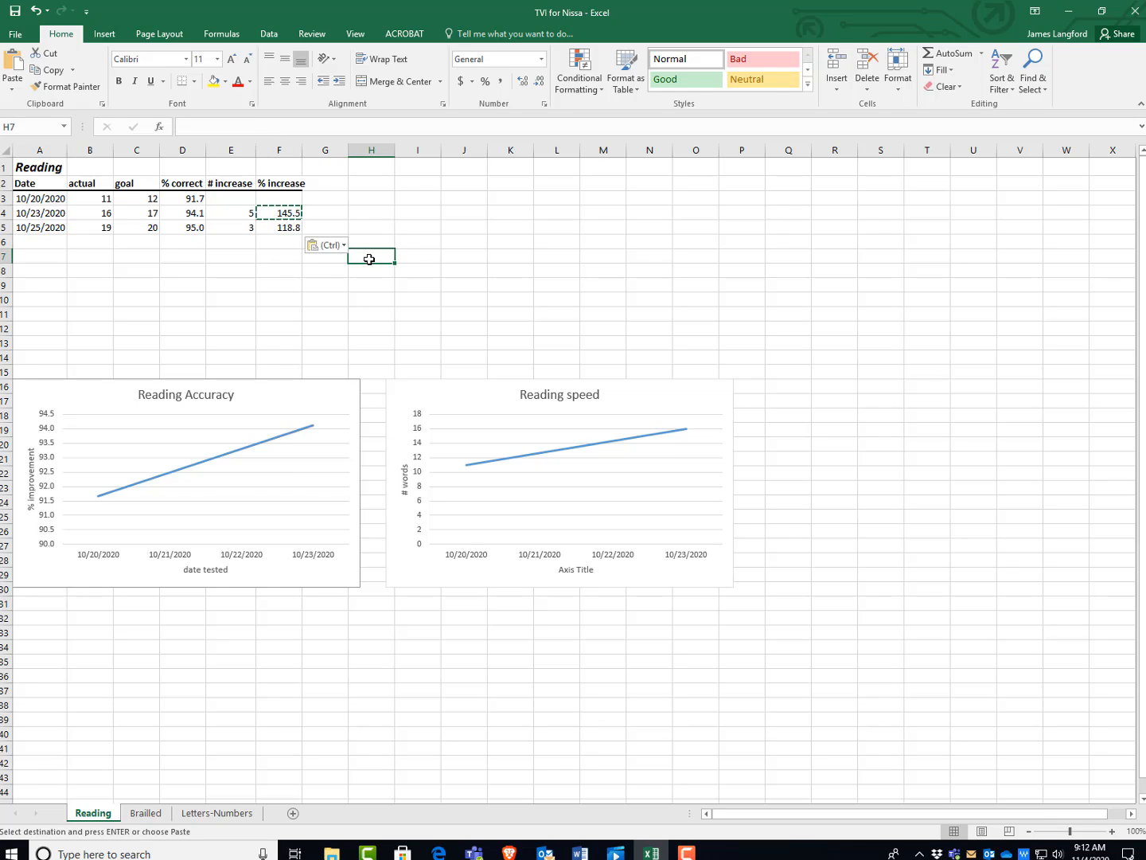
left_click(396, 214)
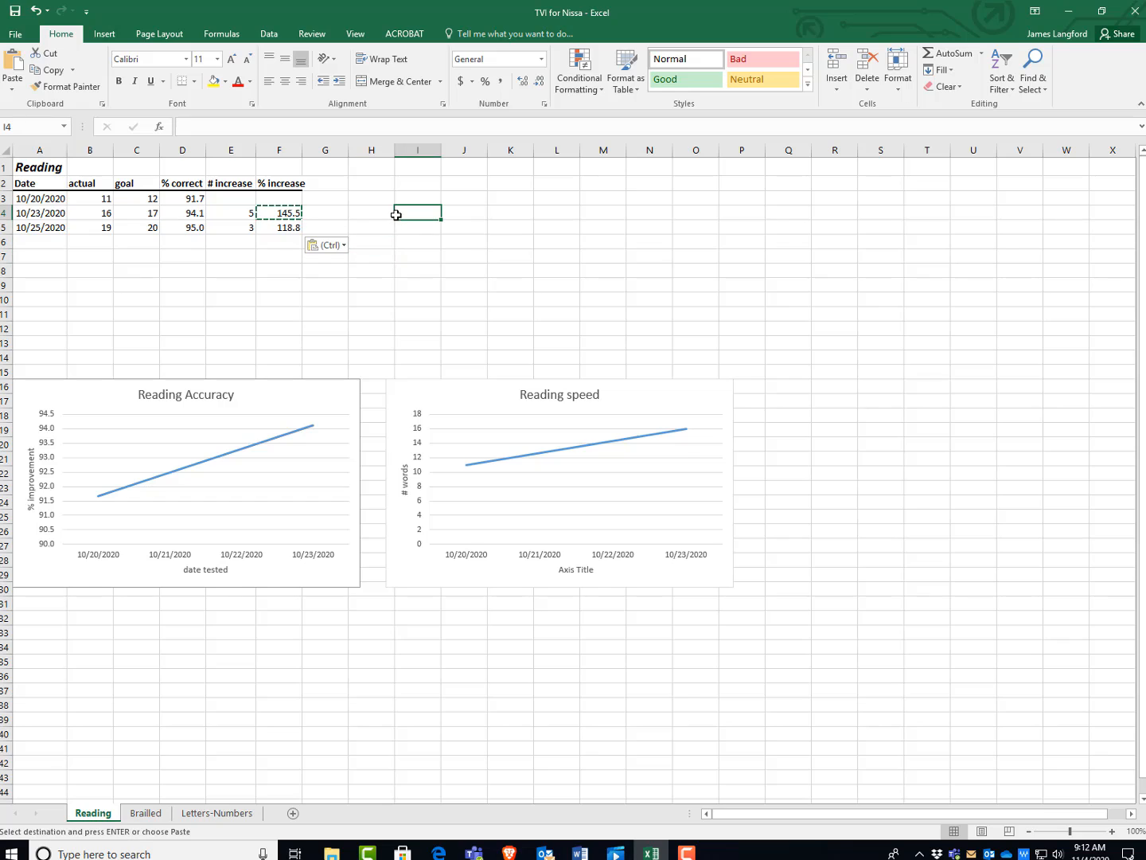
left_click(300, 284)
key("Escape")
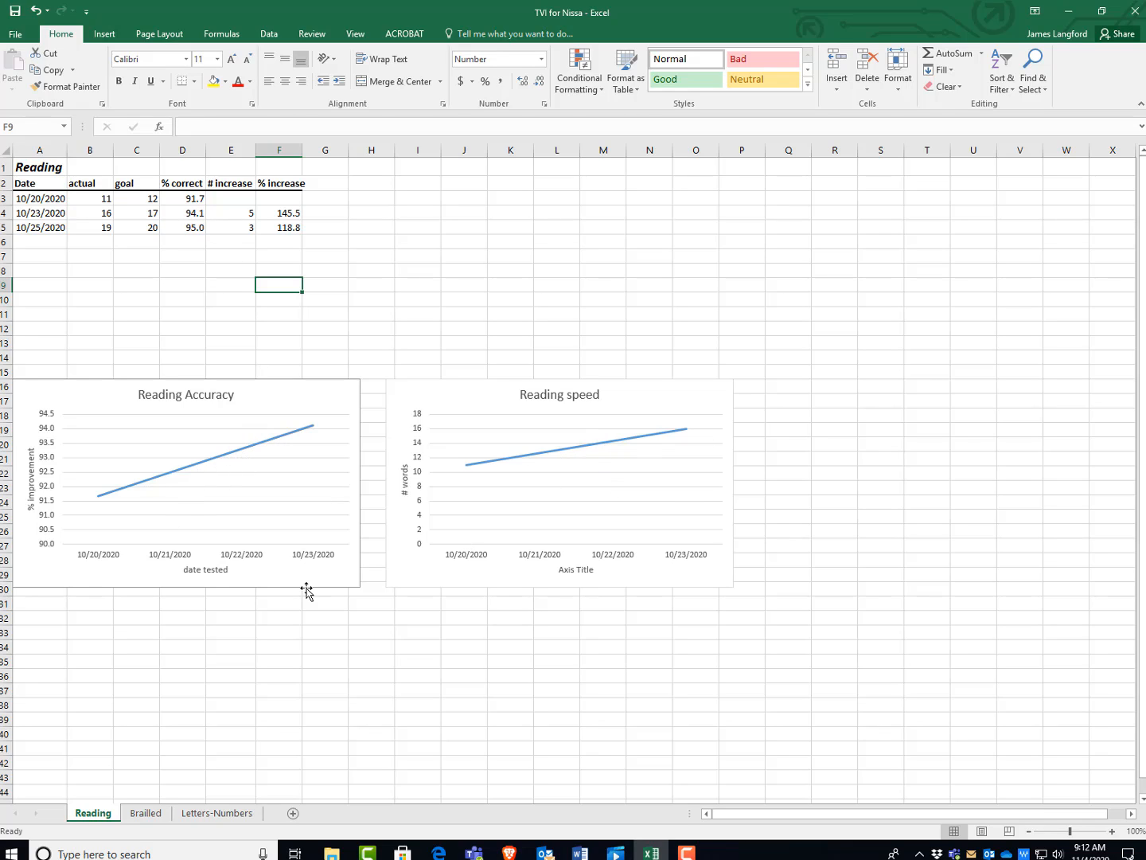
Extend the Reading Accuracy chart's date and % correct ranges through row 5, covering A3:A5 and D3:D5.
left_click(229, 455)
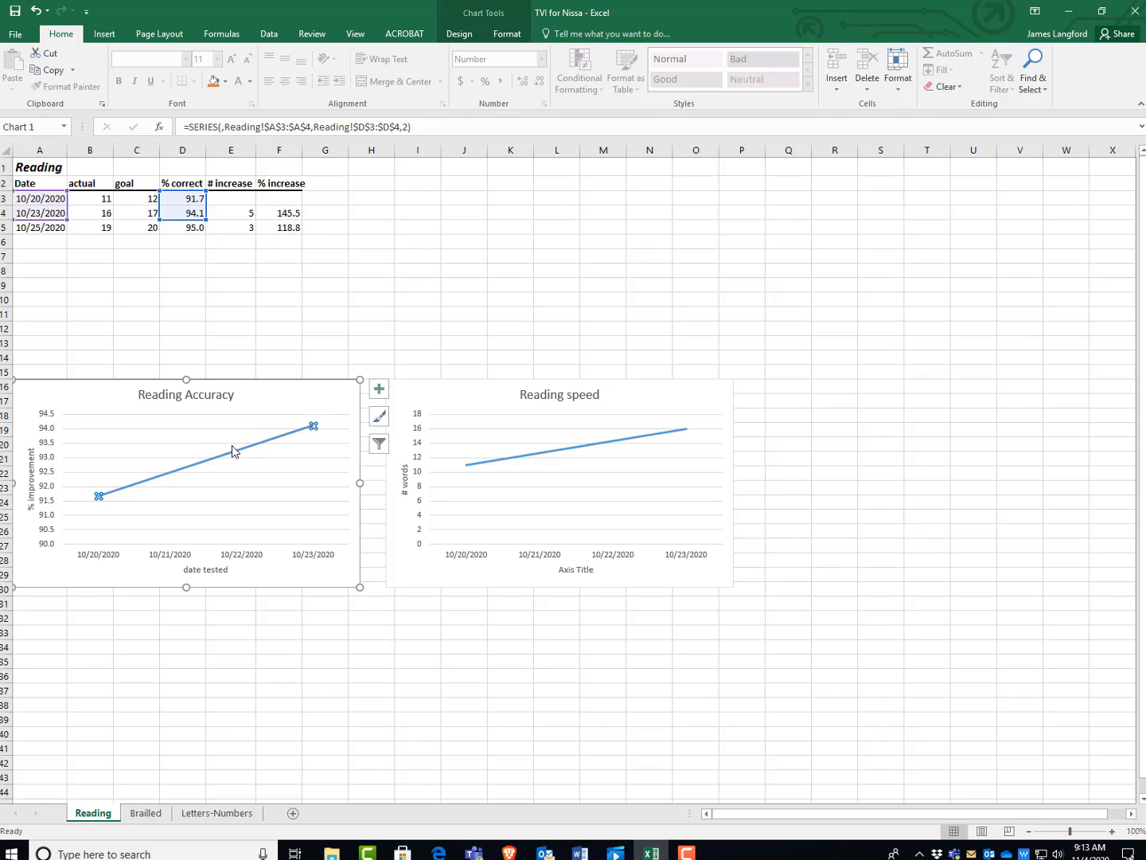
mouse_move(229, 456)
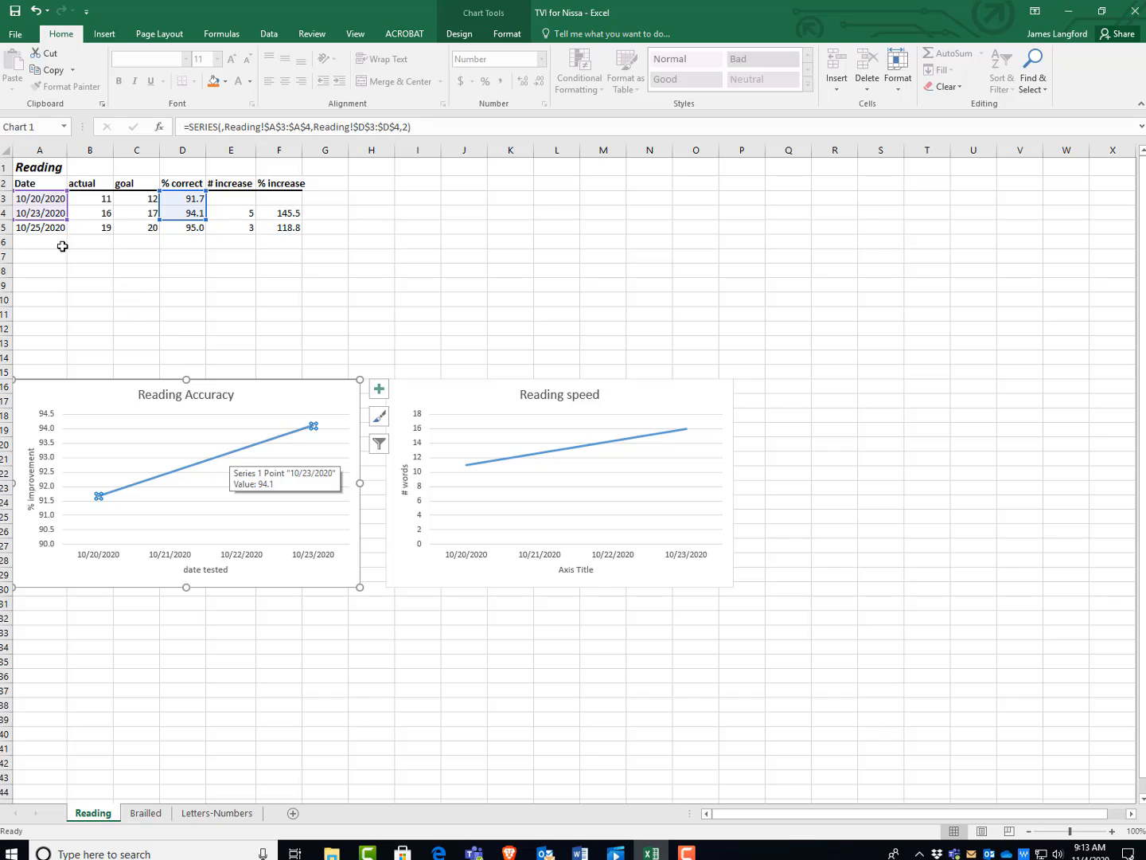
left_click_drag(68, 218, 64, 231)
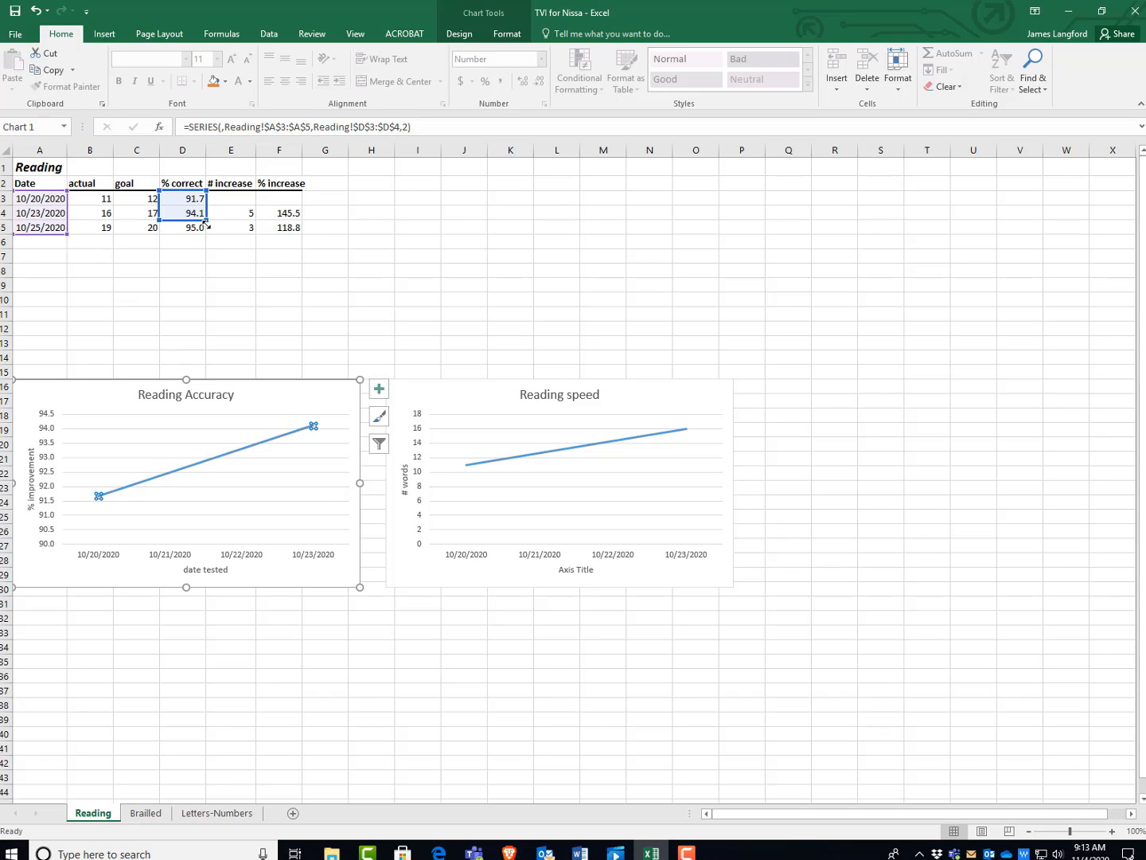
left_click_drag(206, 226, 205, 234)
left_click(272, 405)
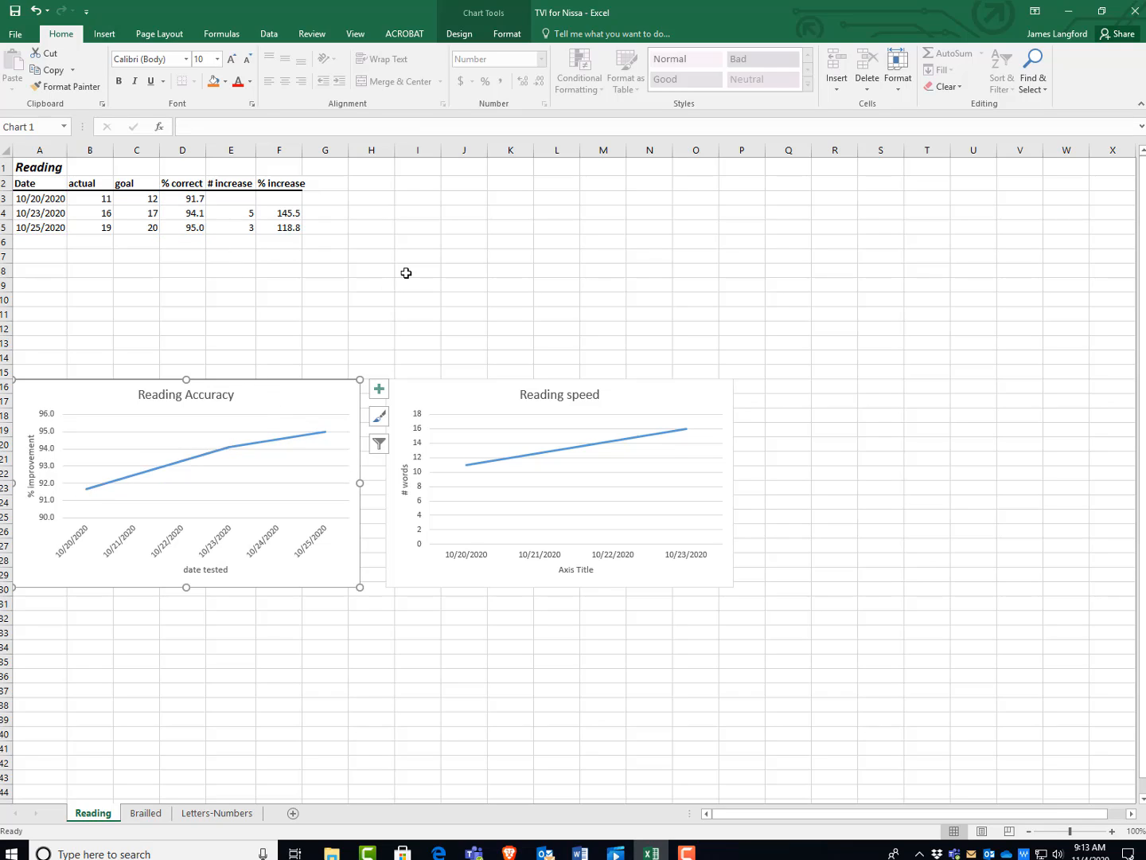
Extend the Reading speed chart's actual and date ranges through row 5, covering B3:B5 and A3:A5.
left_click(574, 450)
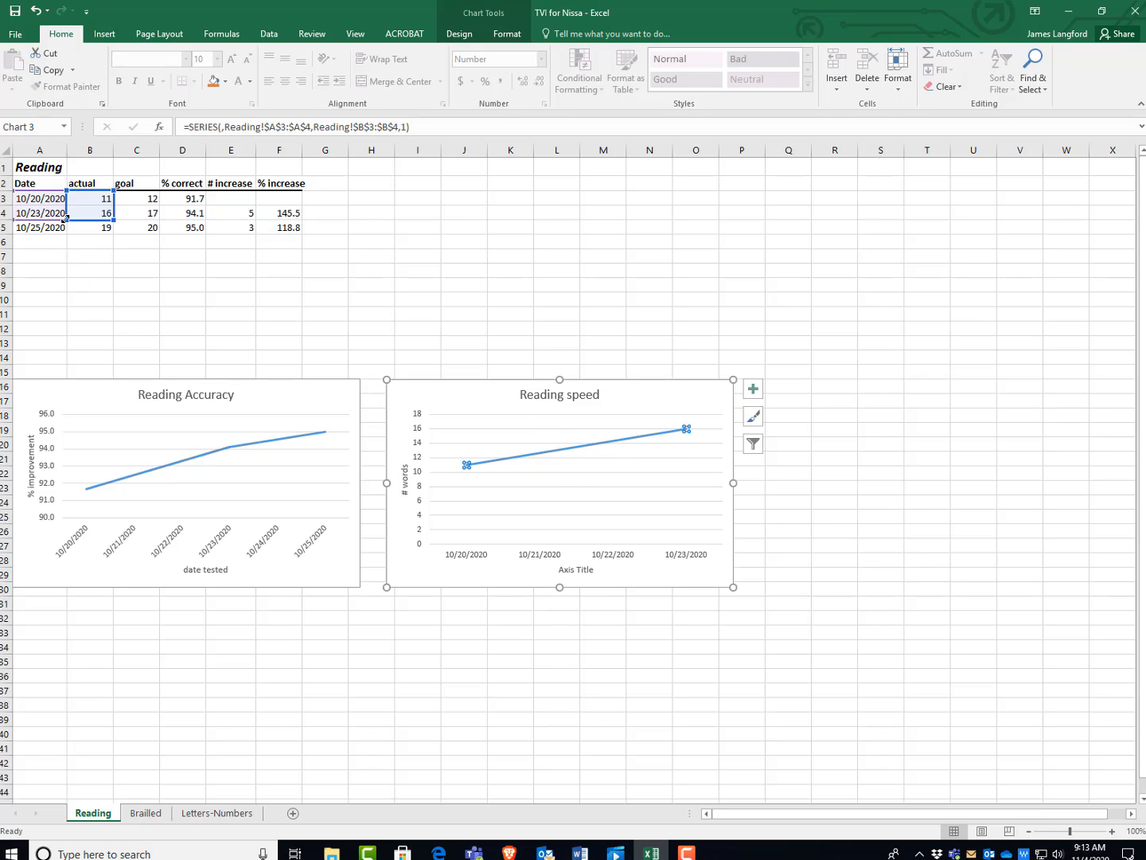
left_click_drag(65, 221, 67, 233)
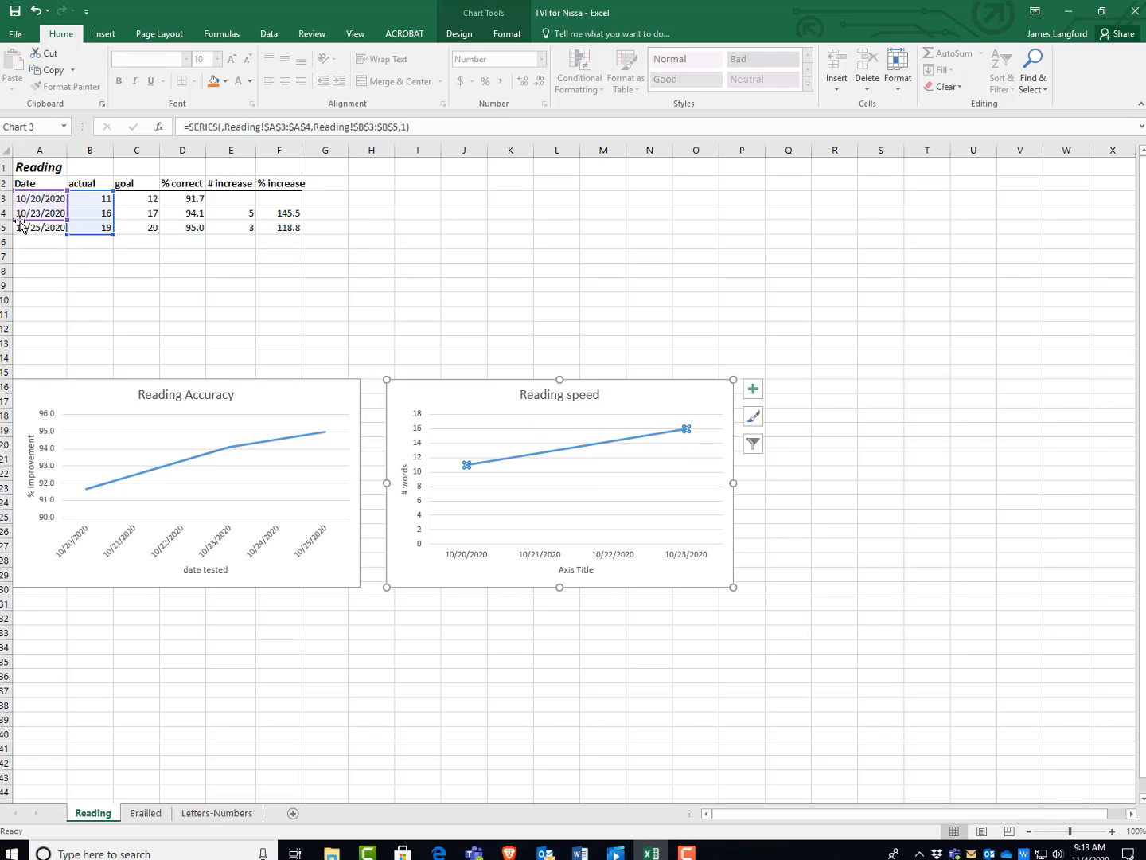
left_click_drag(16, 228, 16, 234)
left_click(883, 472)
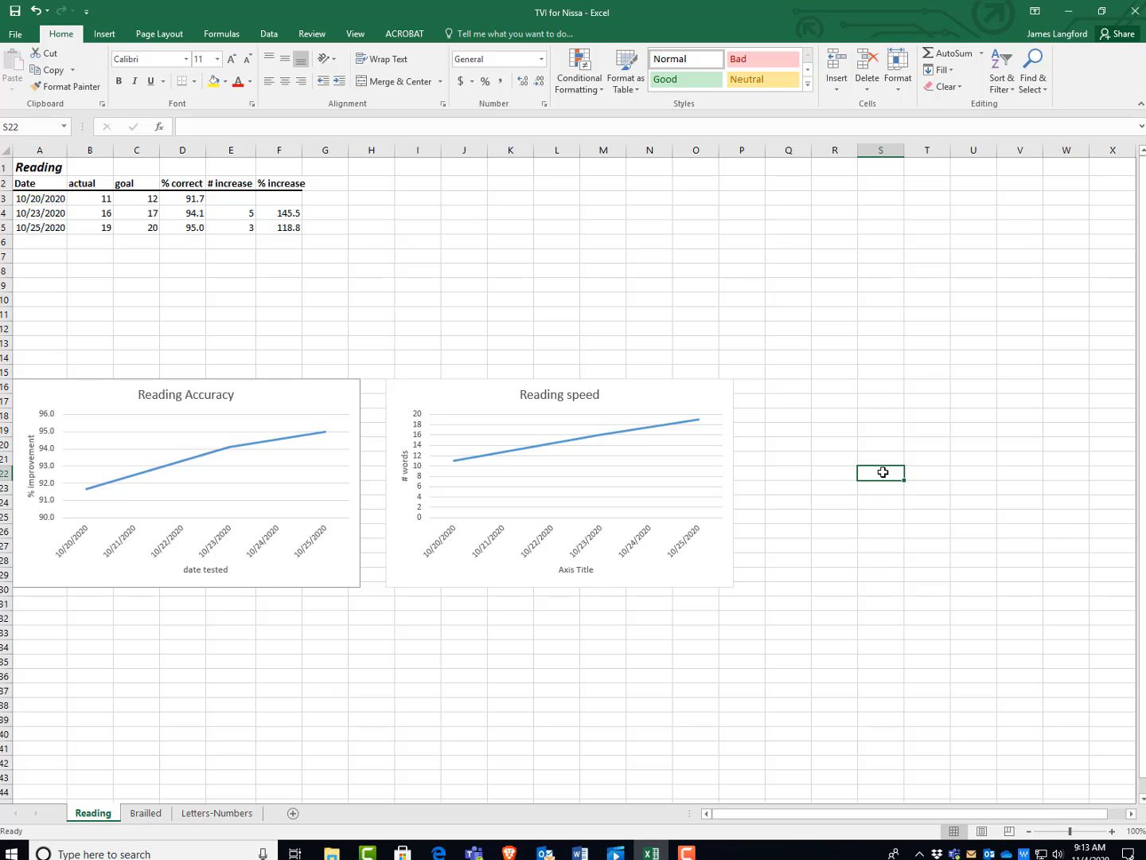
Review the tables and charts on the Brailled and Letters-Numbers sheets.
left_click(515, 228)
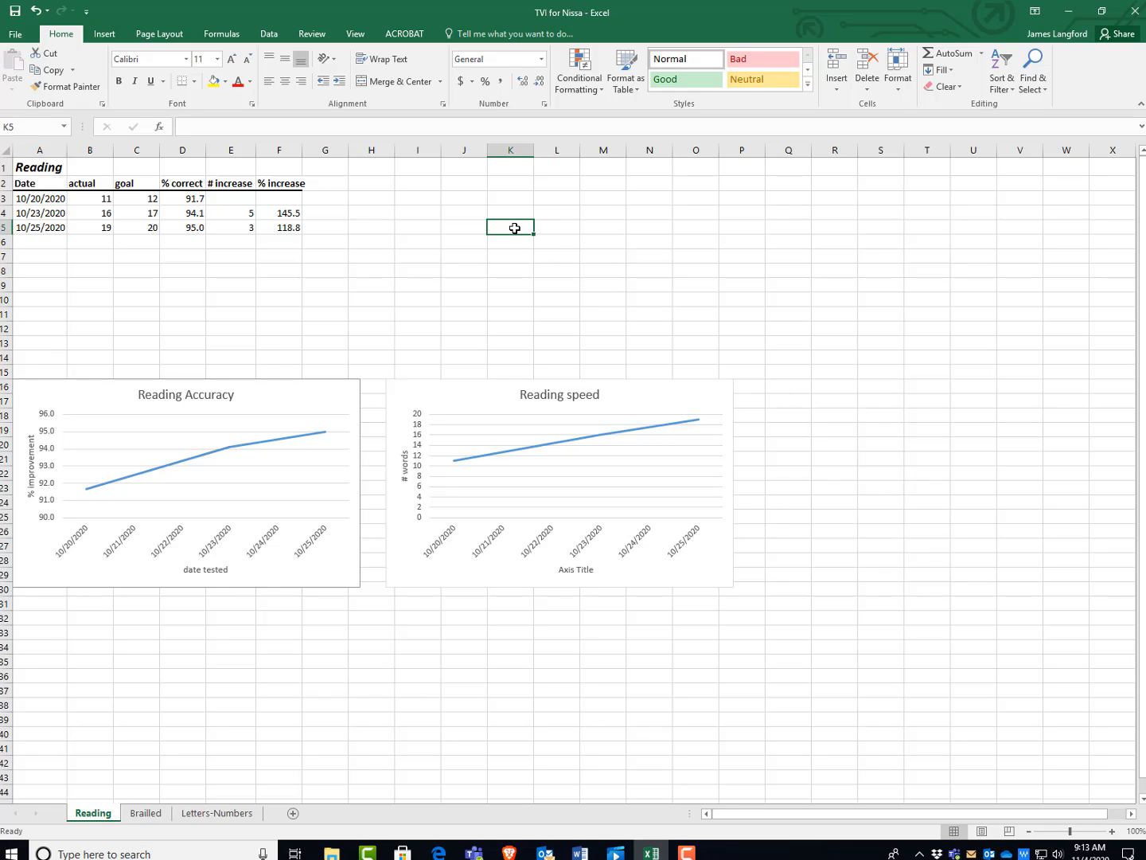
left_click(147, 813)
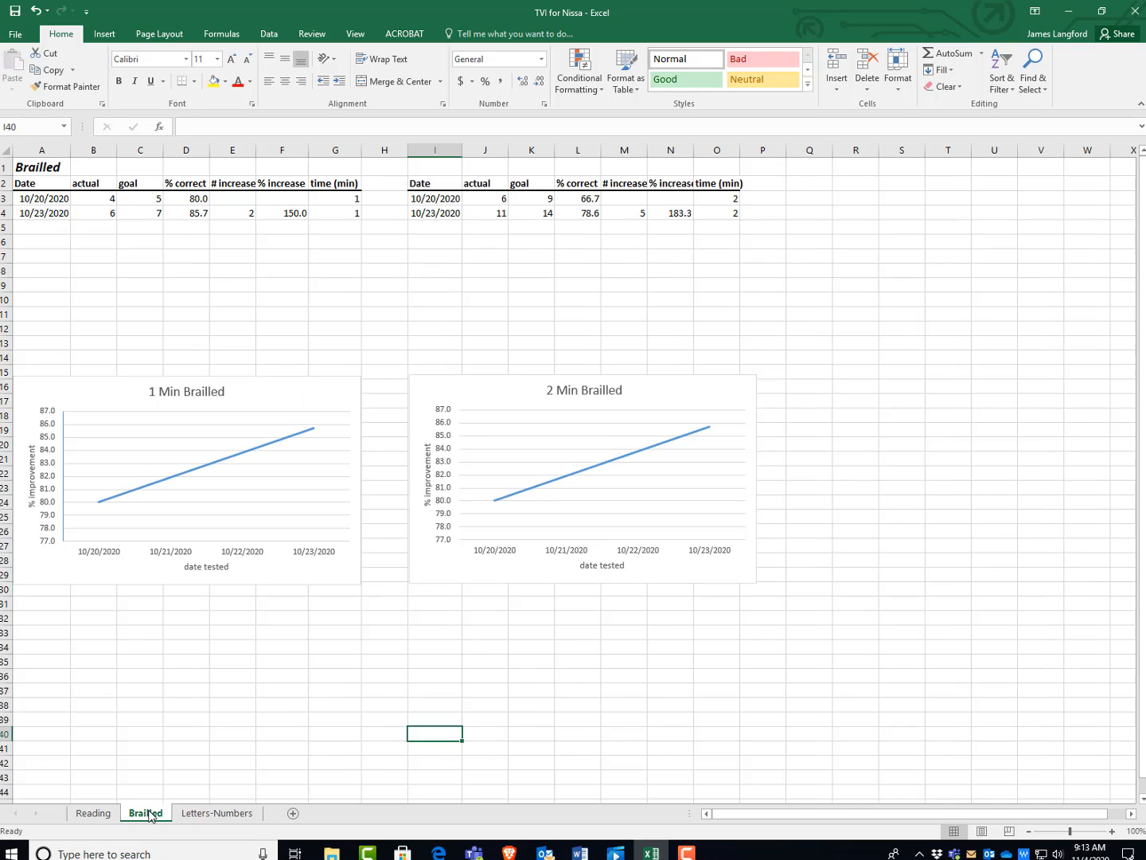
left_click(226, 813)
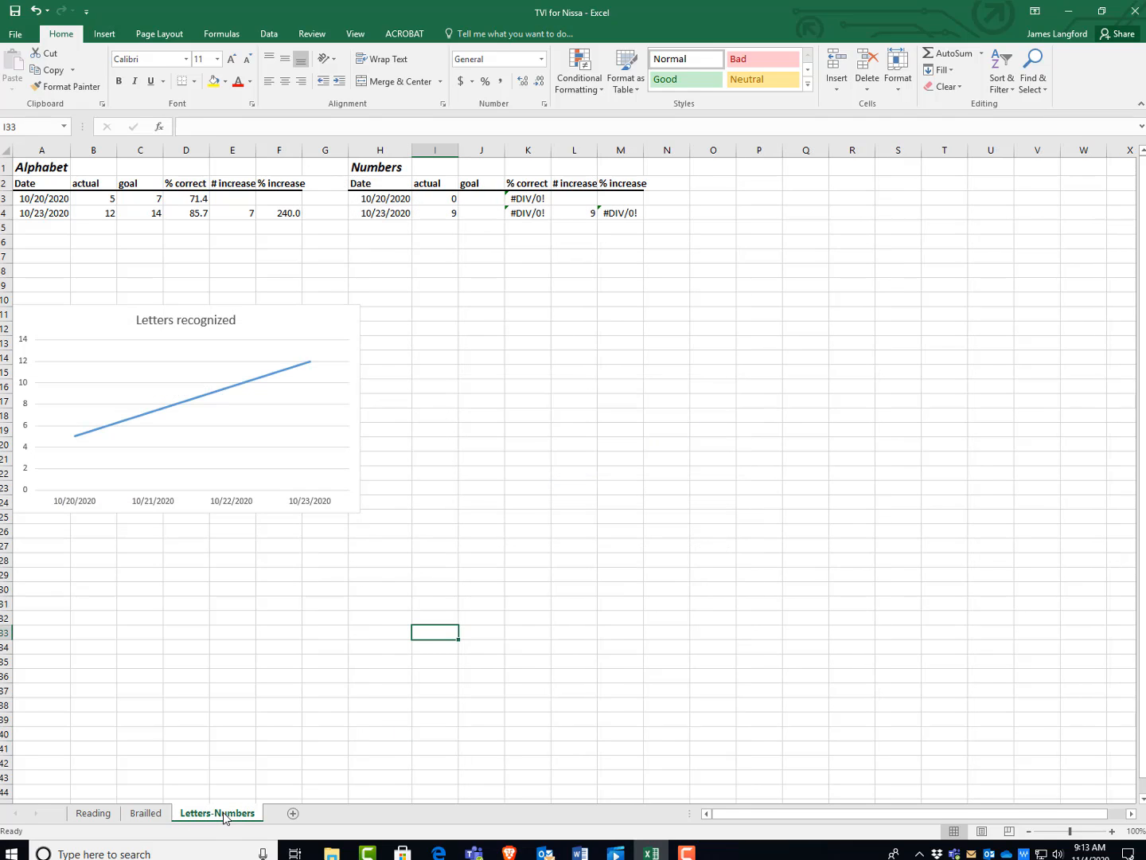
Copy the Reading table A1:F5 into cell A1 of a new worksheet and autofit column A to show the full dates.
left_click(94, 813)
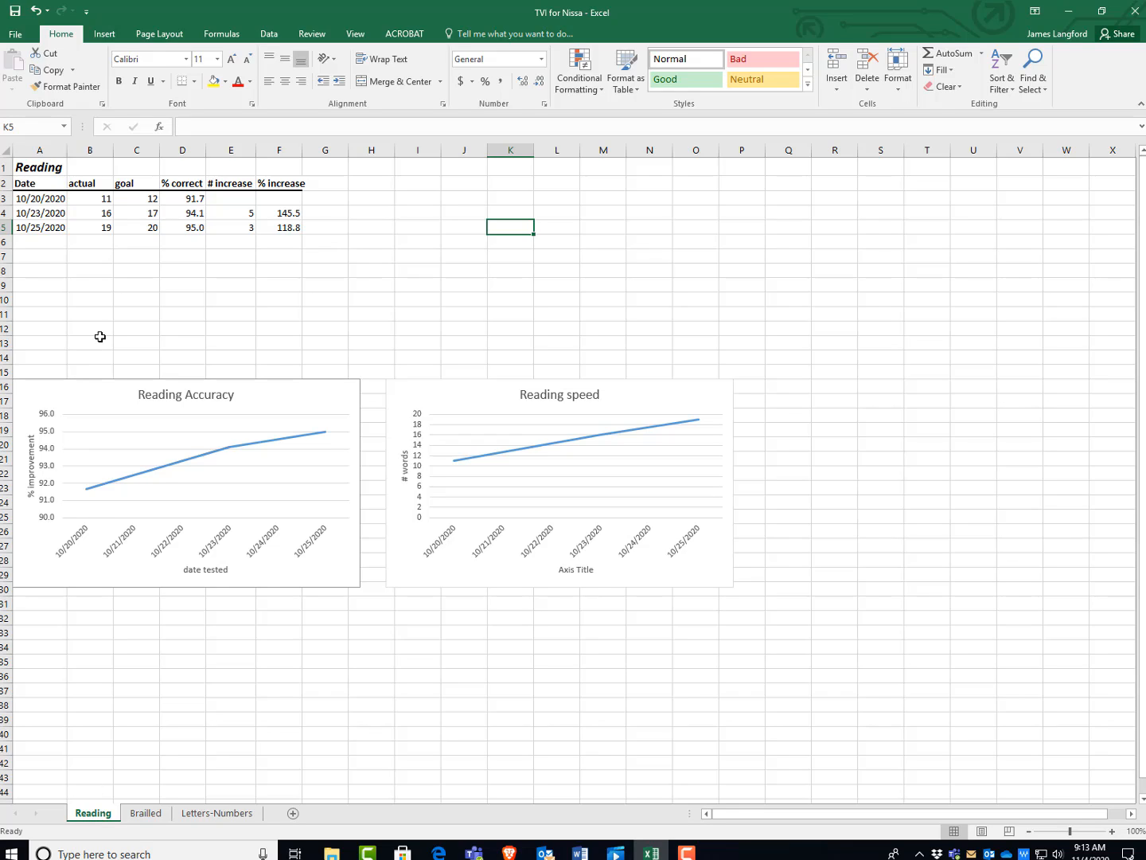
left_click(32, 166)
left_click_drag(32, 165, 281, 228)
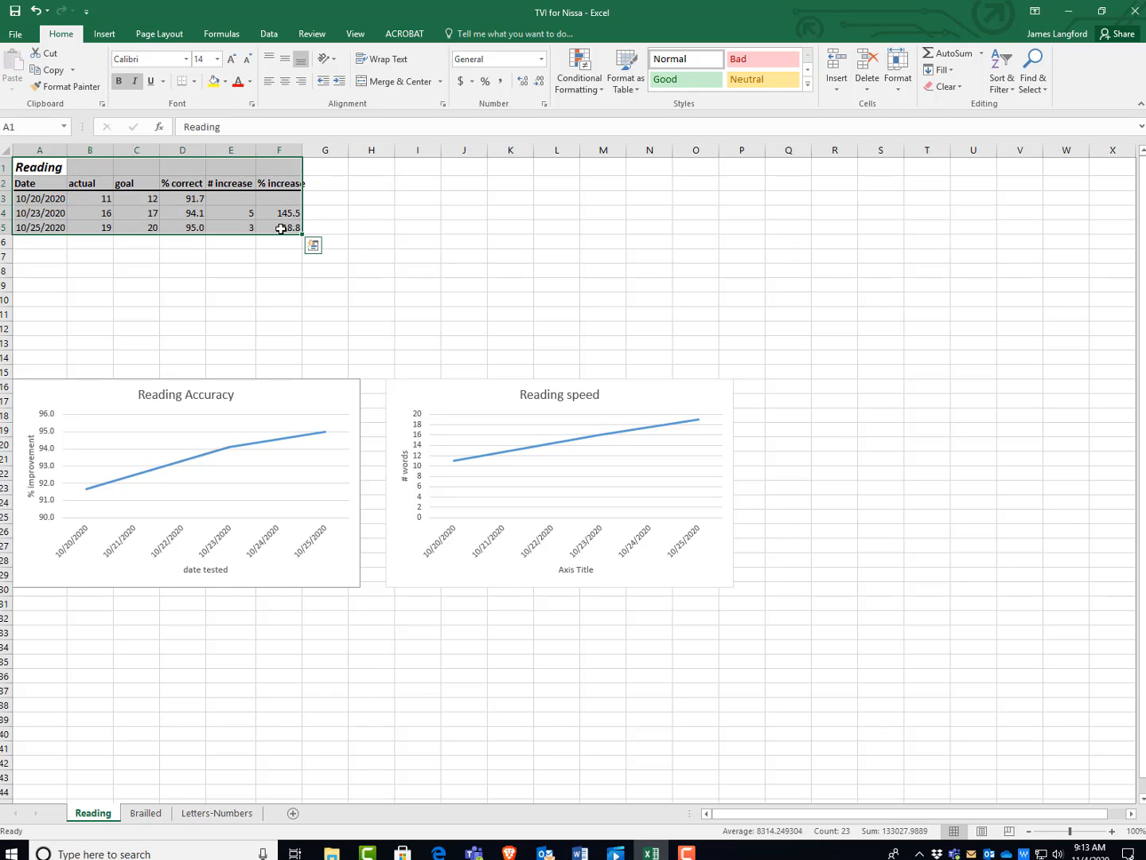
key("ctrl+c")
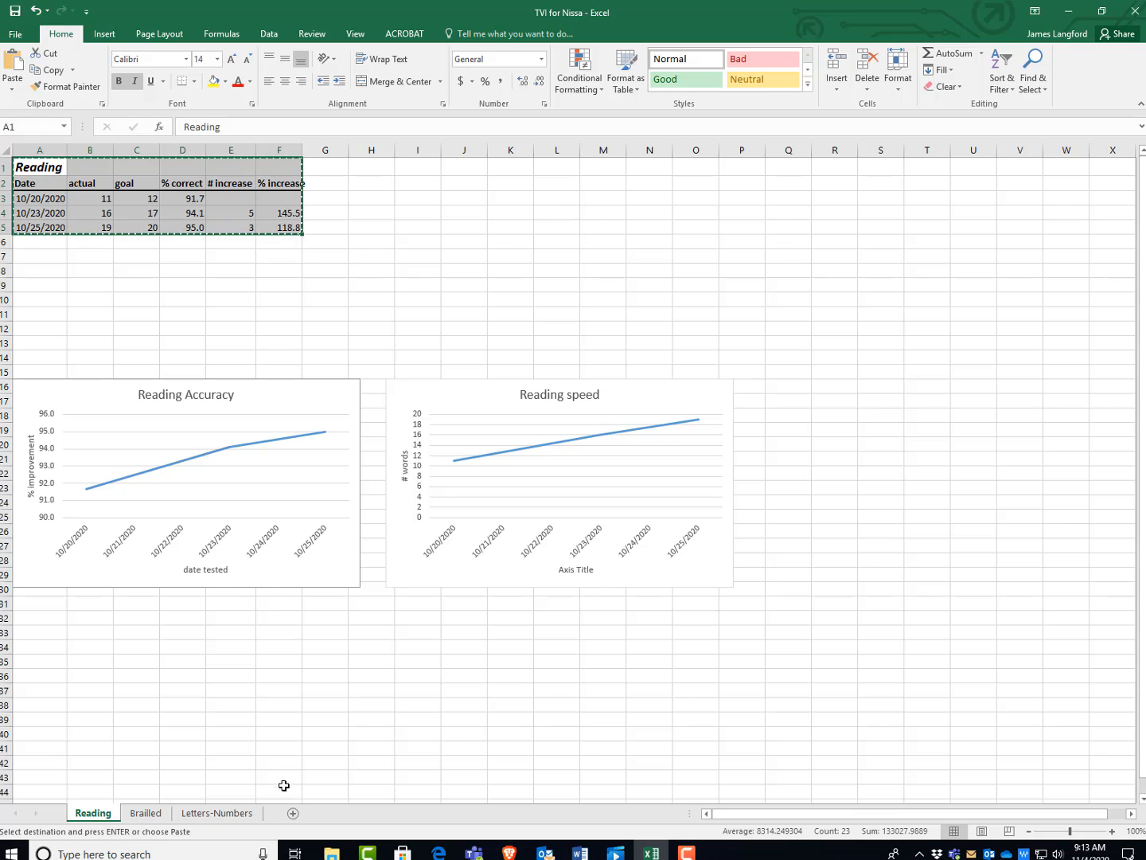
left_click(293, 814)
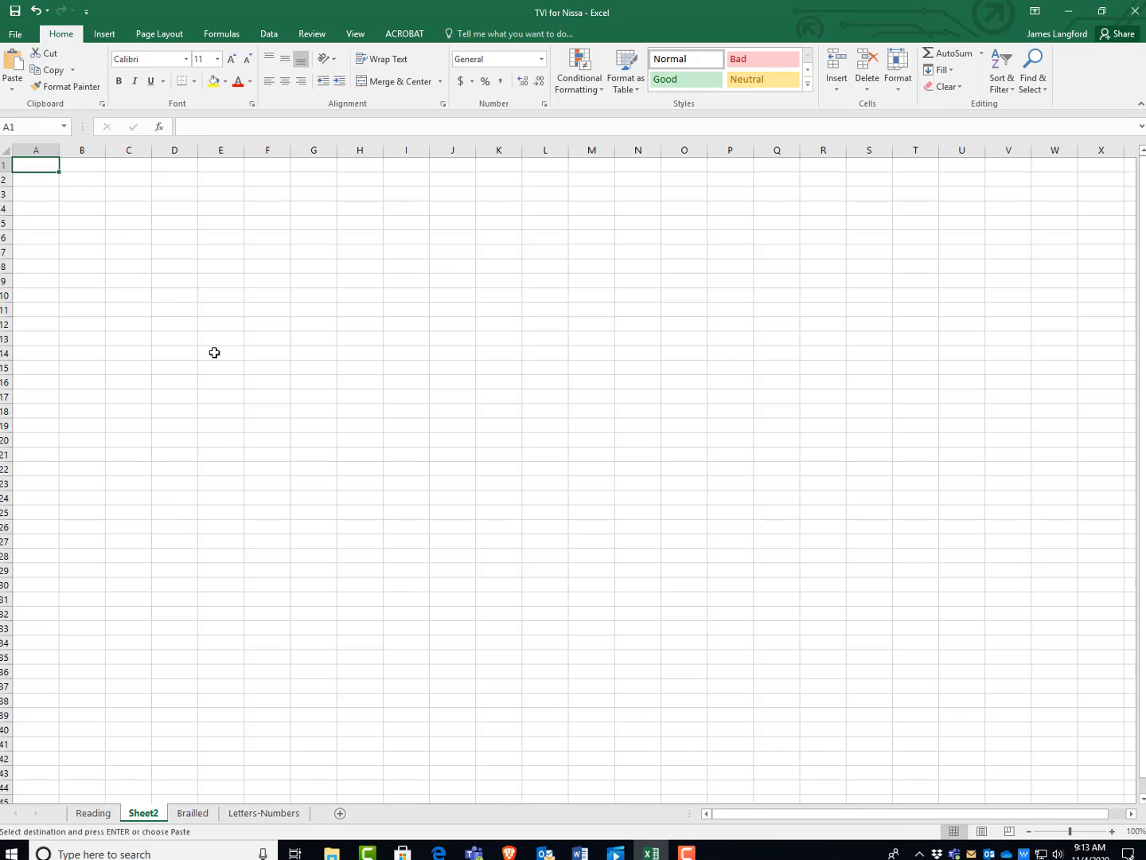
key("ctrl+v")
left_click(254, 433)
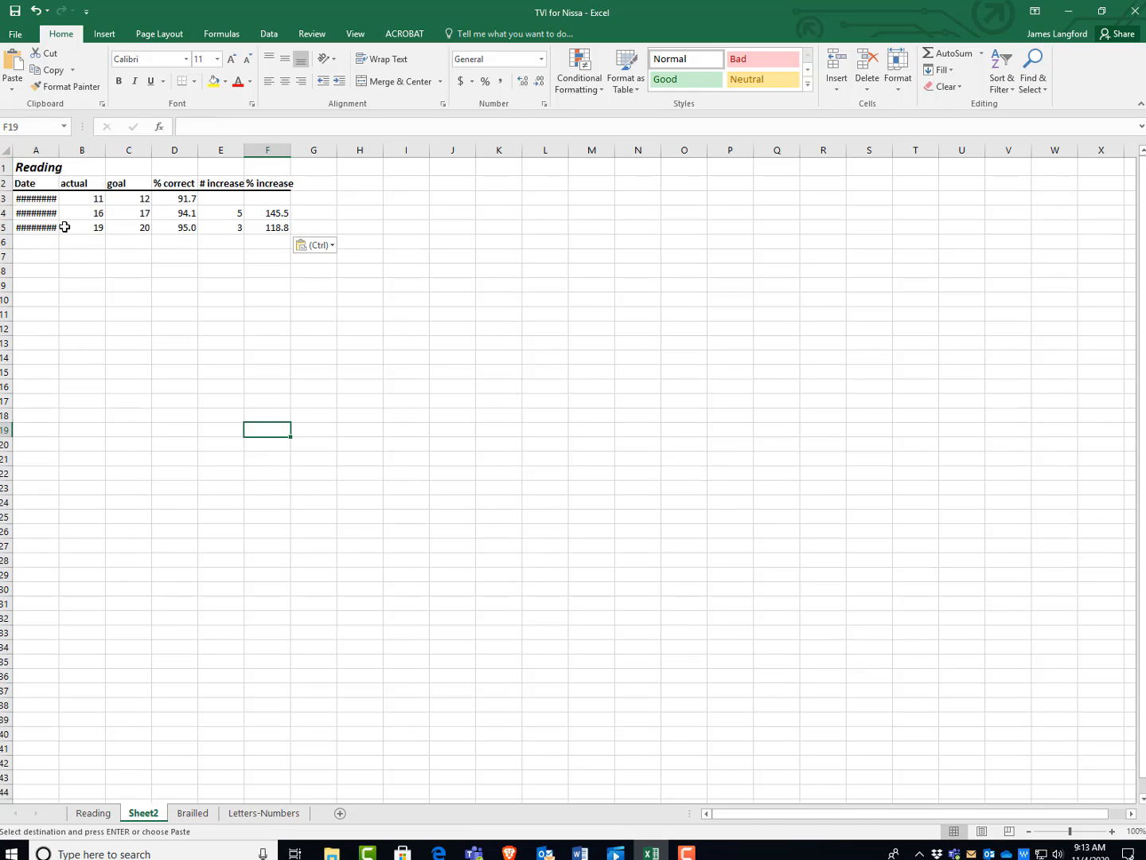
double_click(60, 150)
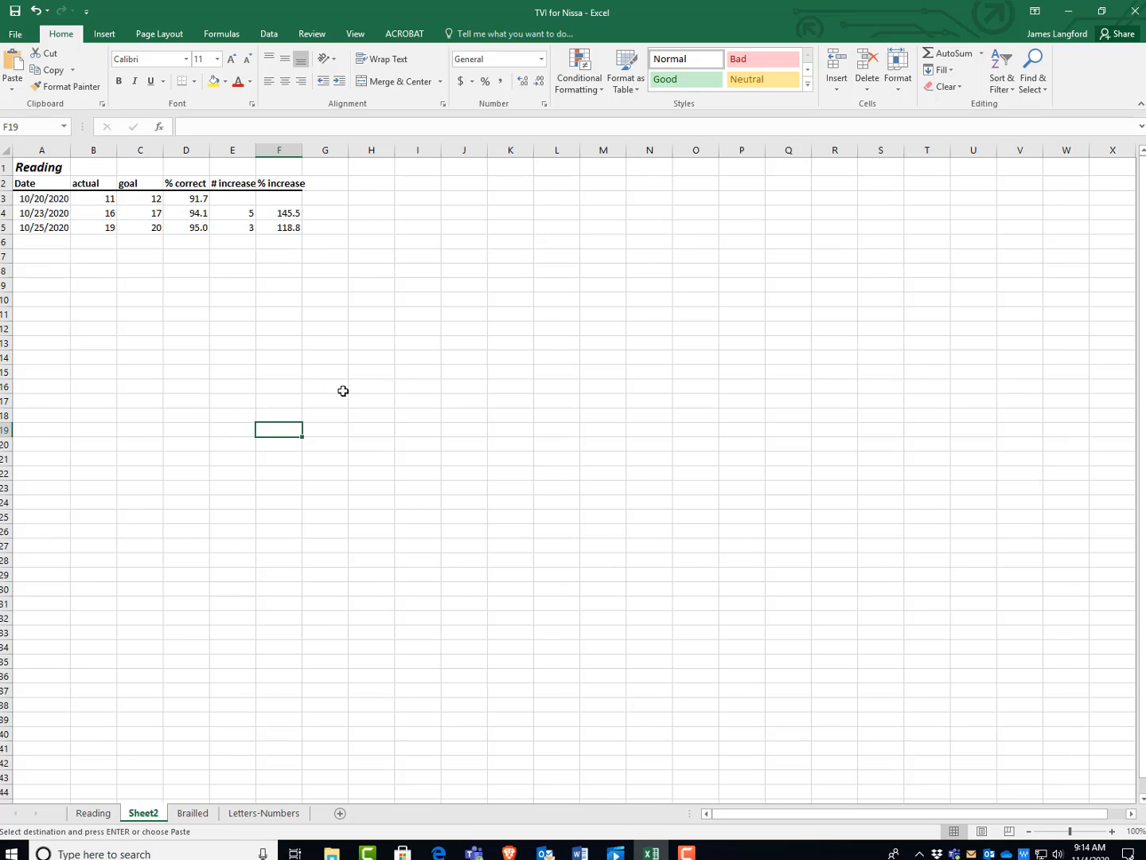
Change the copied table's title in A1 of the new sheet to Spelling.
left_click(40, 168)
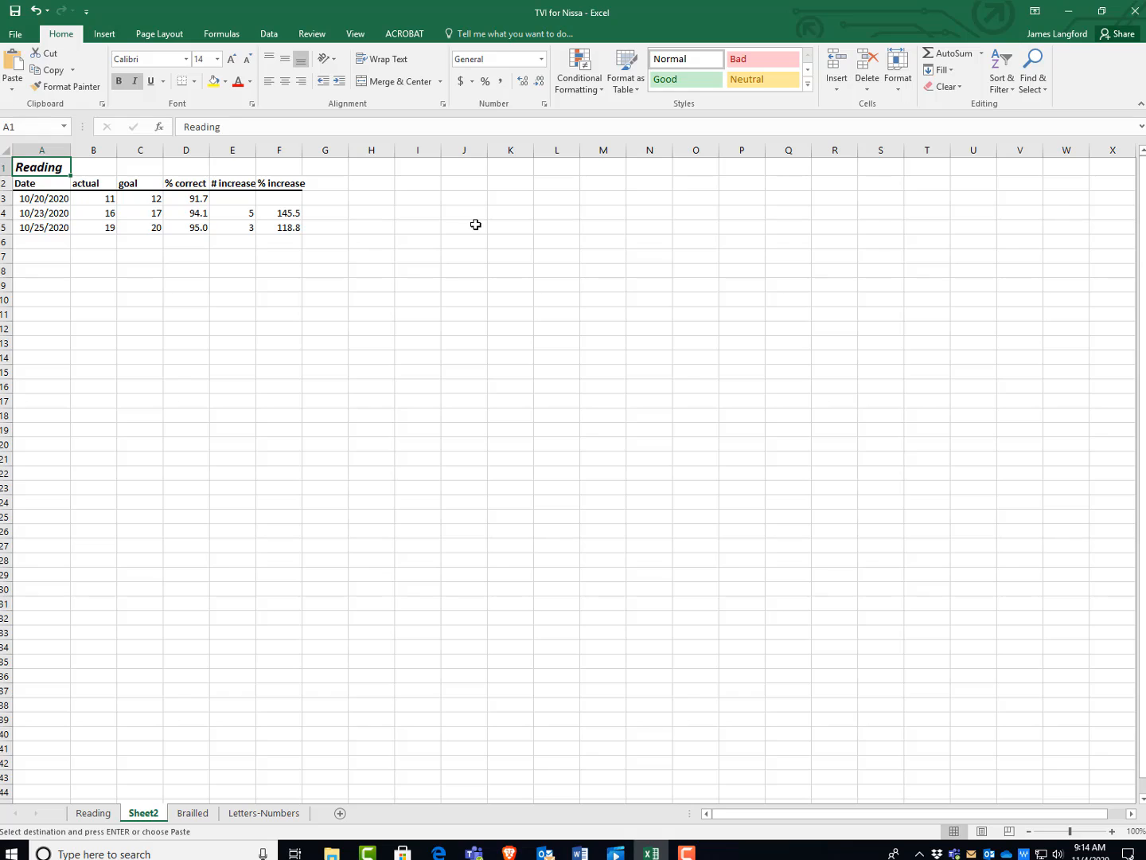
type("Spell")
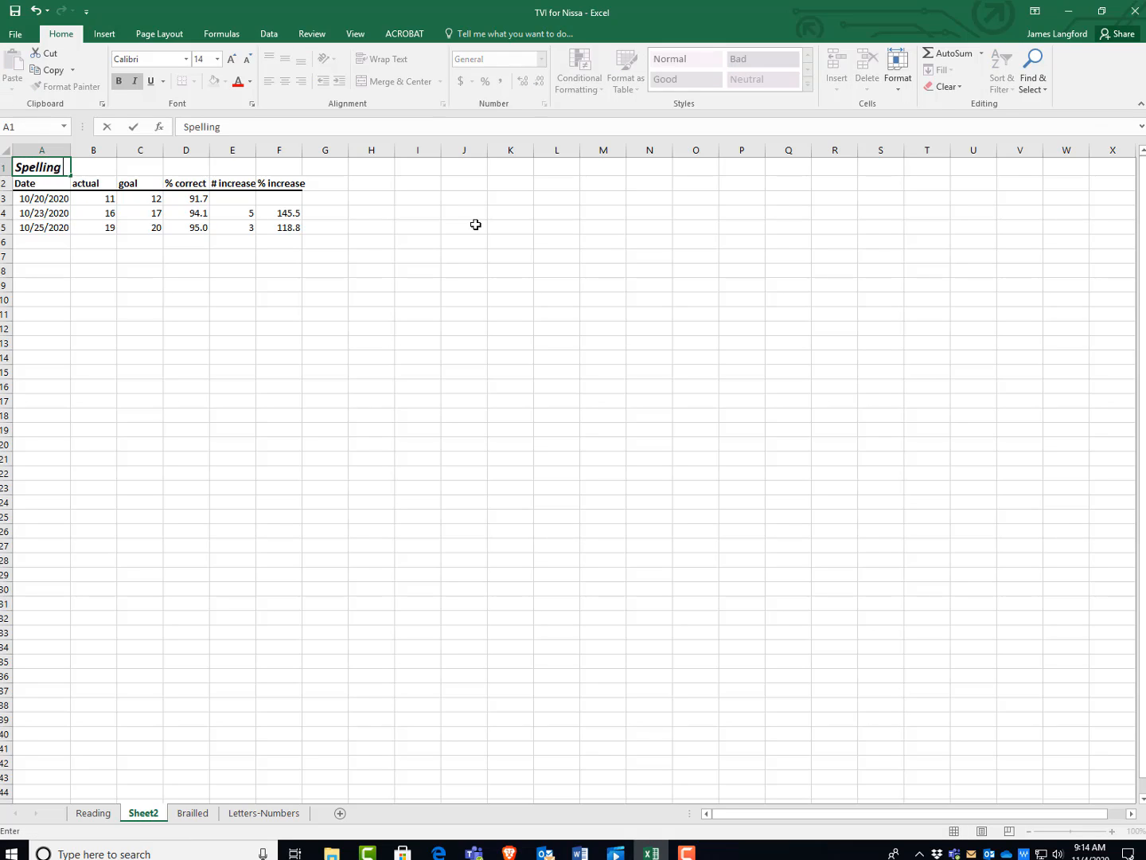
left_click(305, 372)
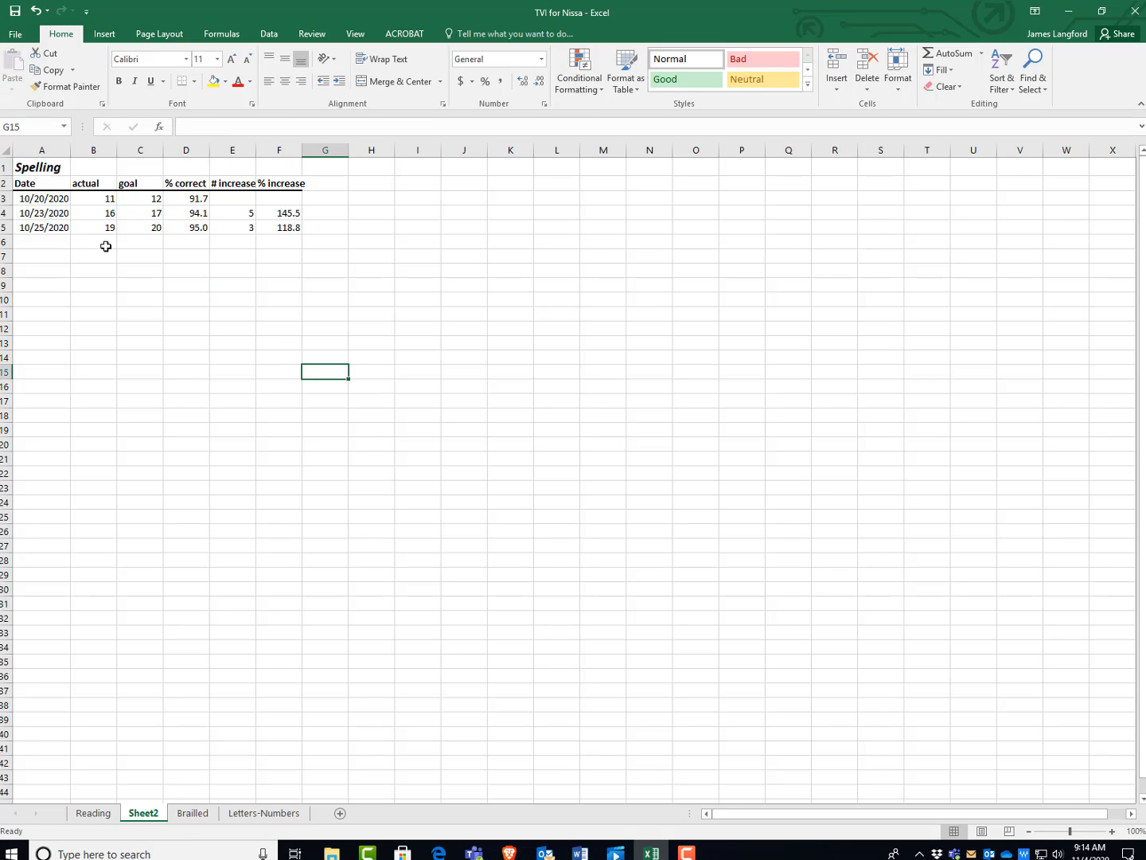
In the Spelling table's 10/20/2020 row, set the goal to 20 and the actual to 15.
left_click(150, 201)
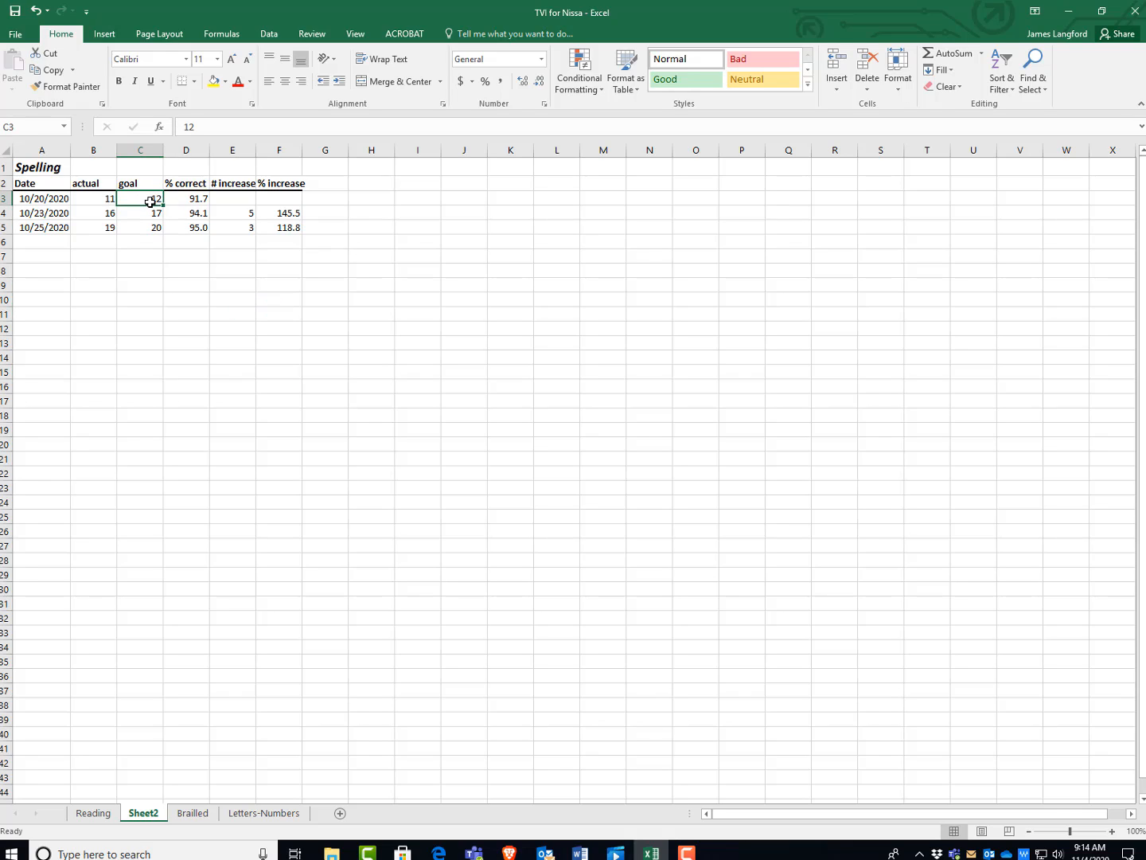
type("2")
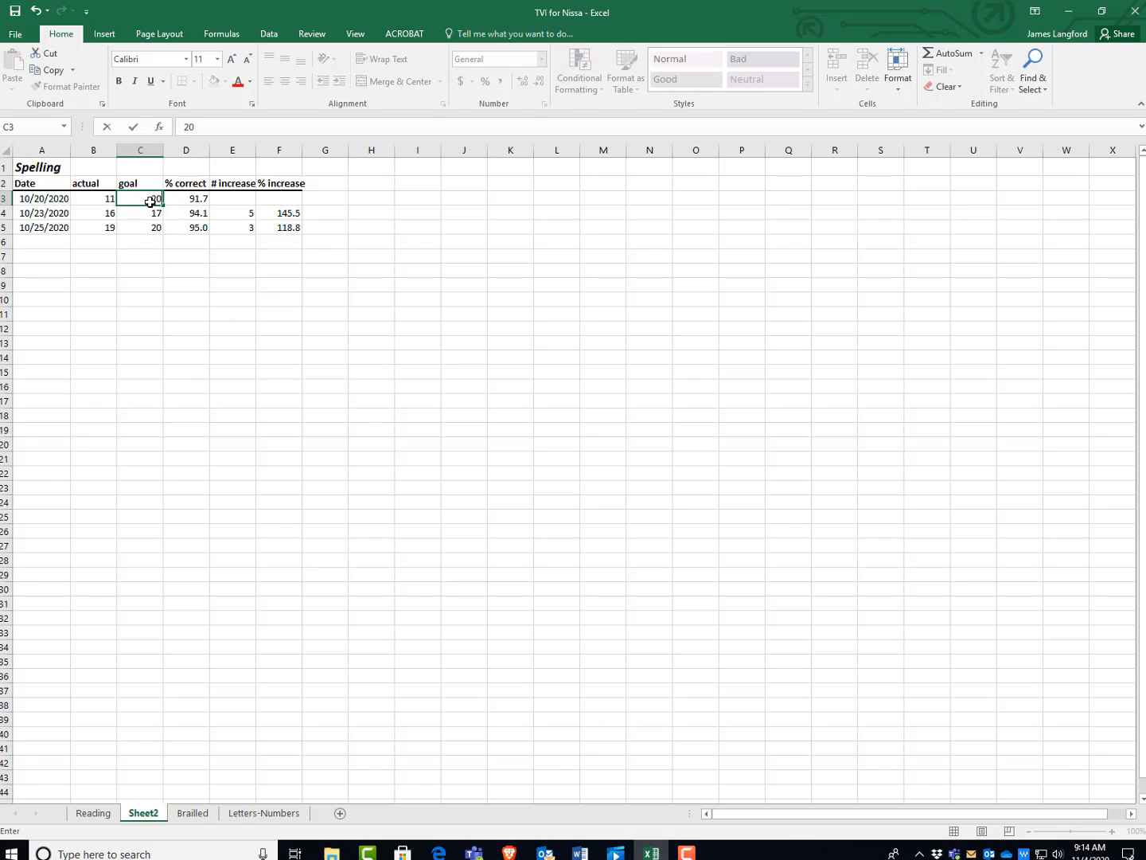
left_click(106, 196)
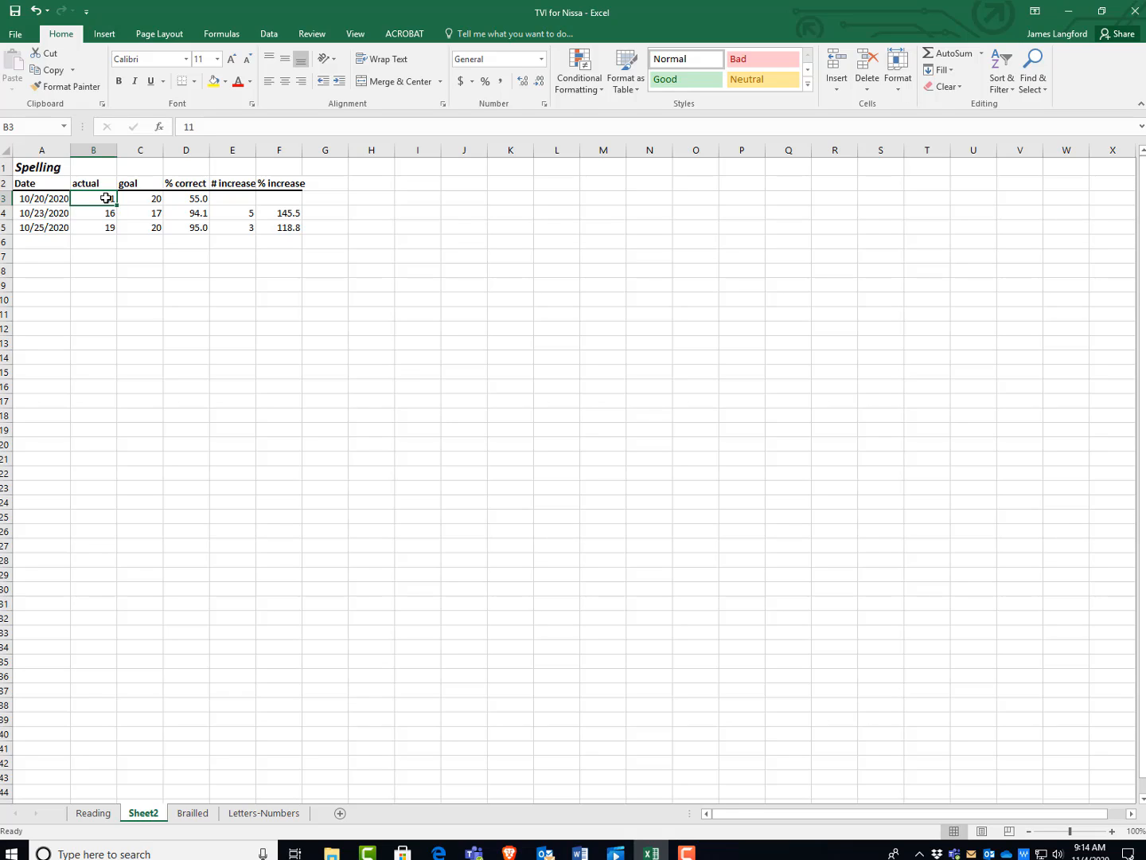
type("15")
left_click(230, 326)
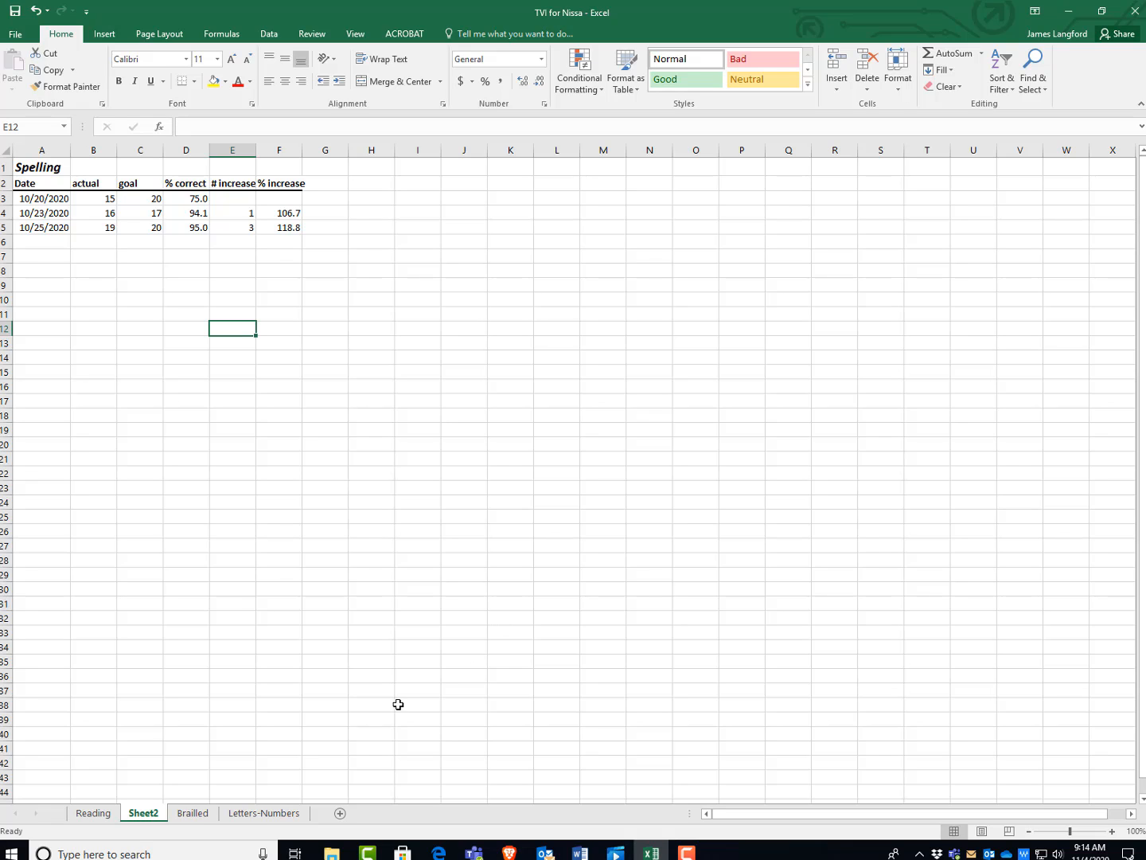
On the Reading sheet, move the Reading Accuracy chart directly above the Reading speed chart and deselect it.
left_click(96, 814)
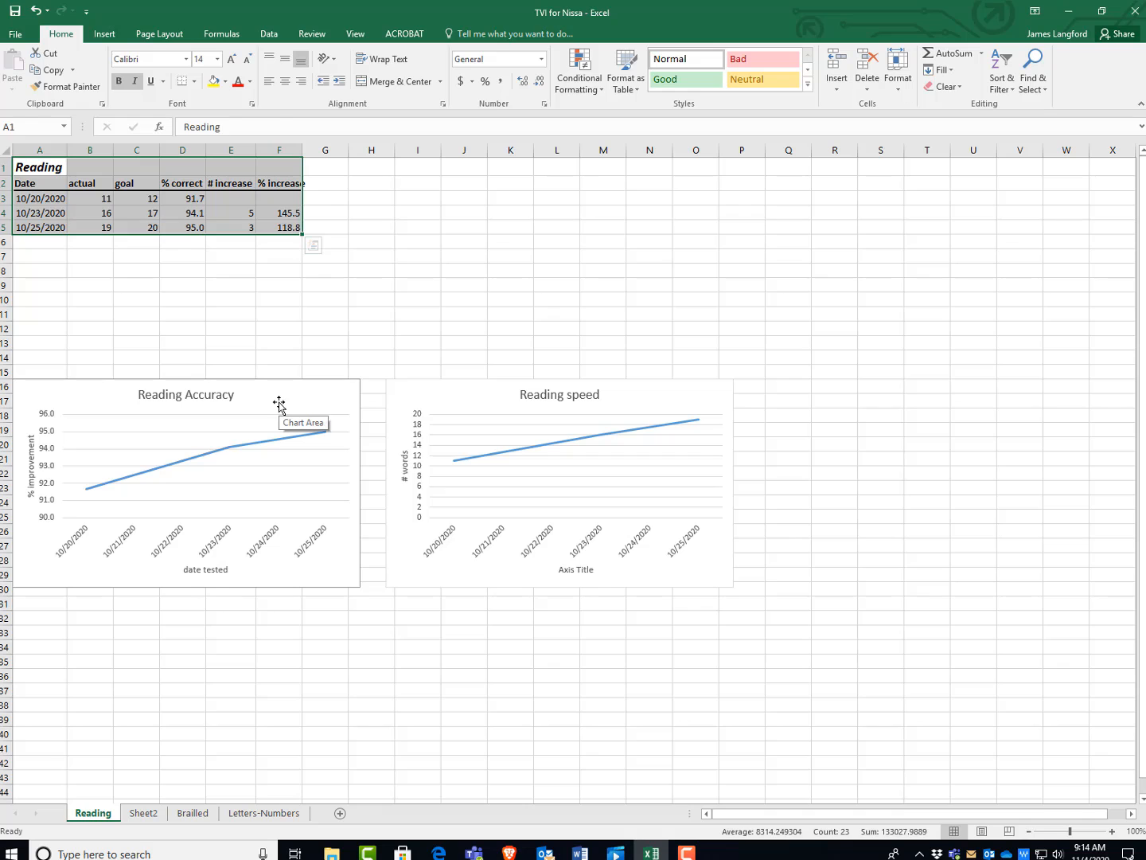
left_click_drag(278, 406, 651, 183)
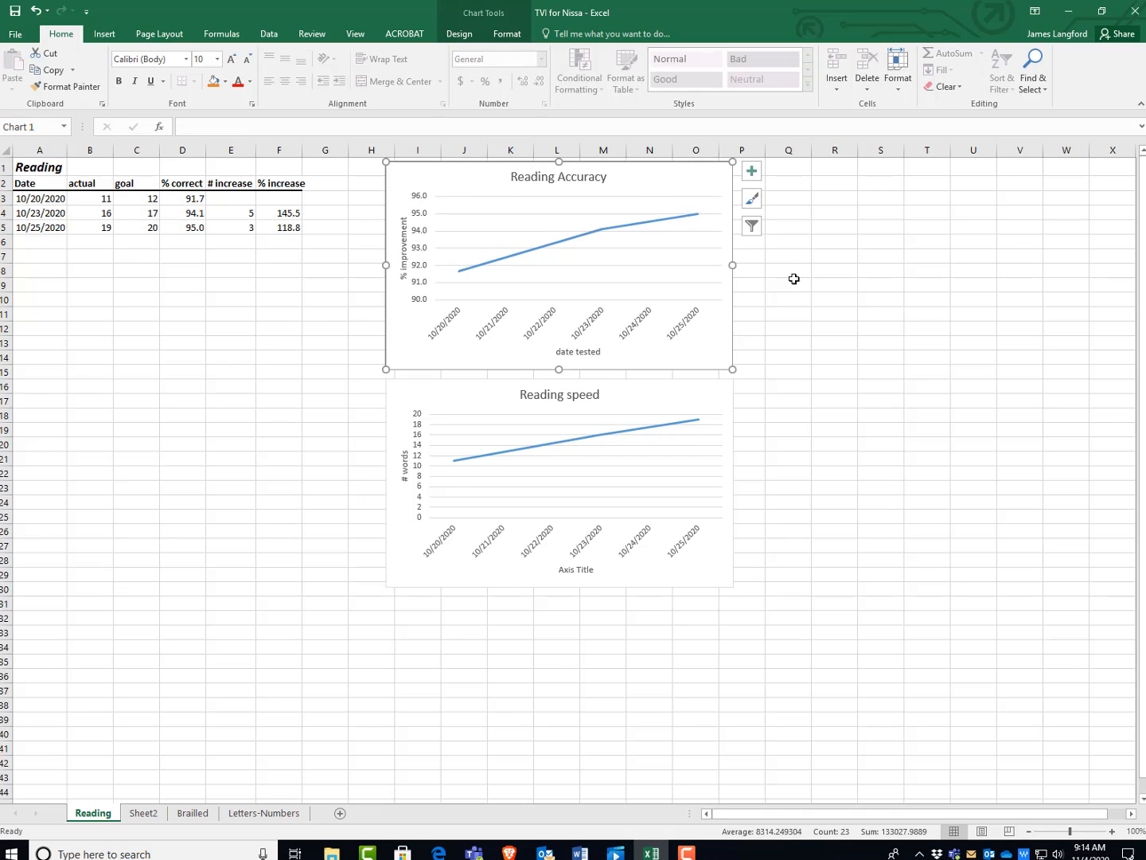
left_click(857, 324)
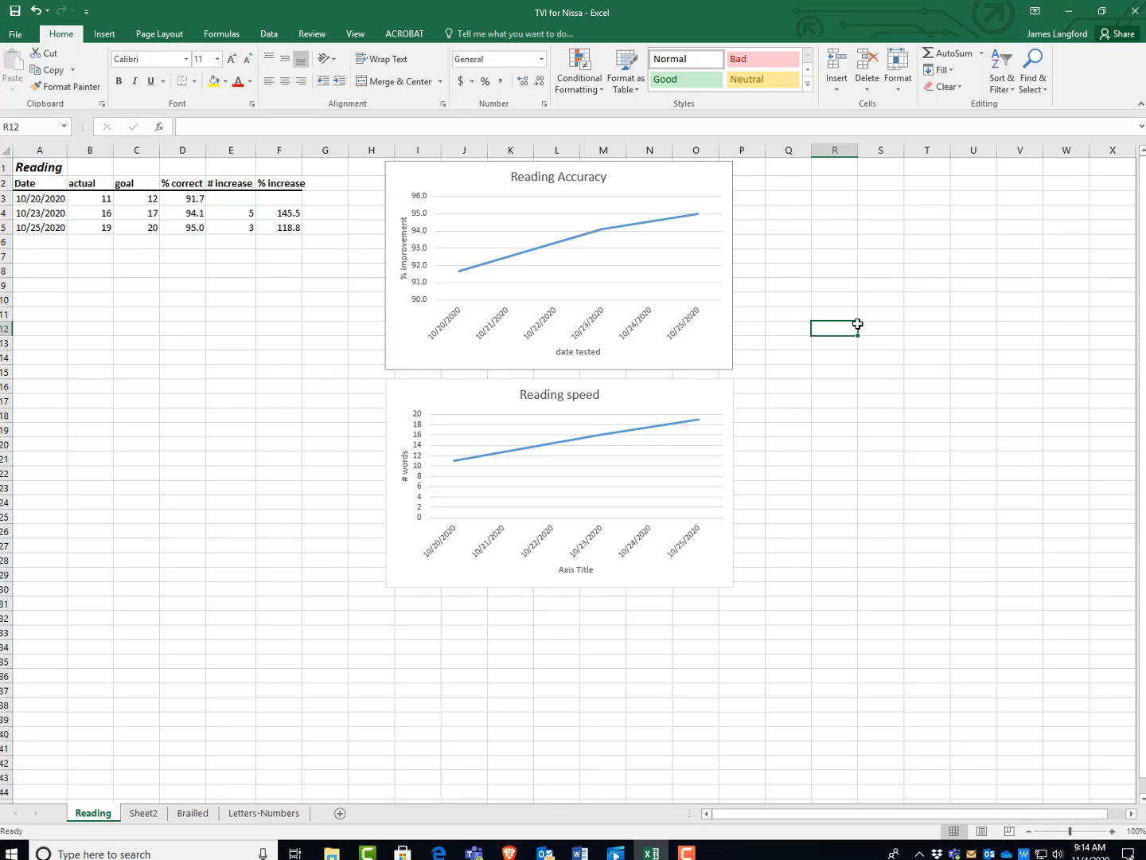